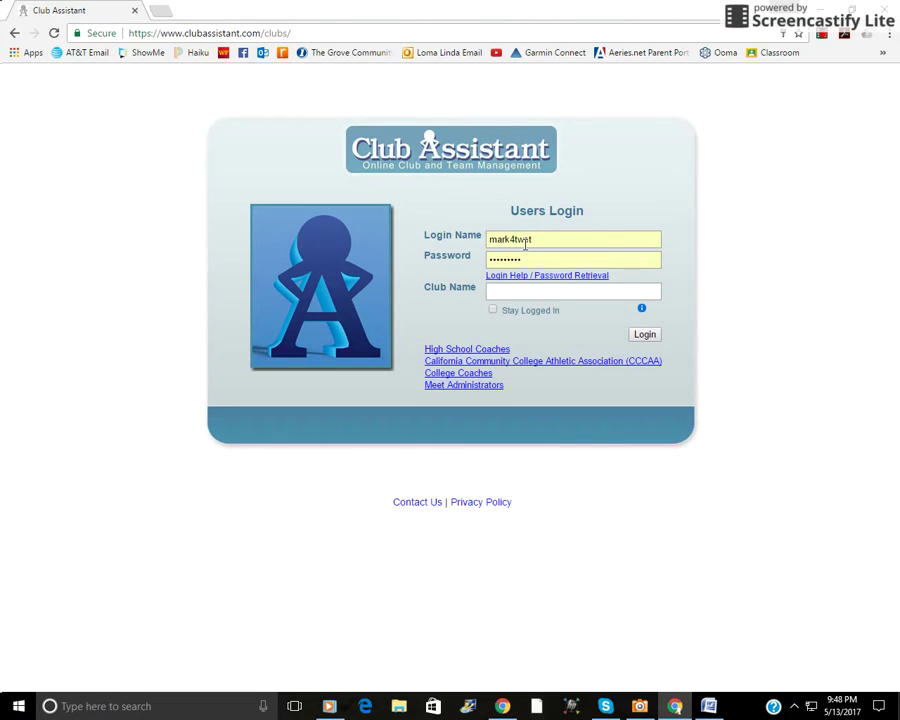
- Set the club name to SwimPhone and log in with the prefilled credentials
{"action": "left_click", "coordinate": [524, 289]}
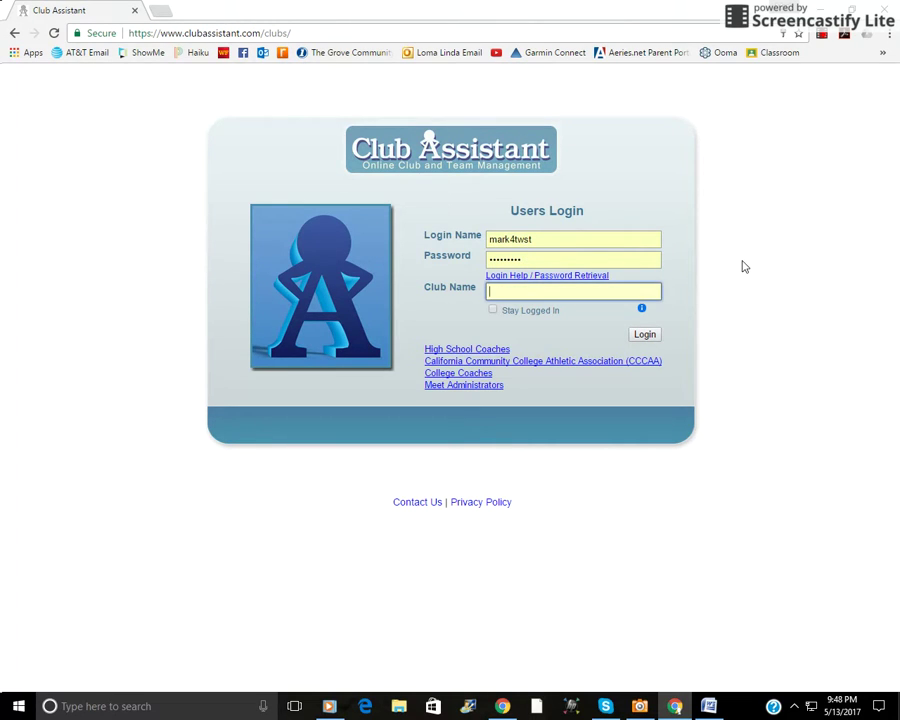
{"action": "type", "text": "S"}
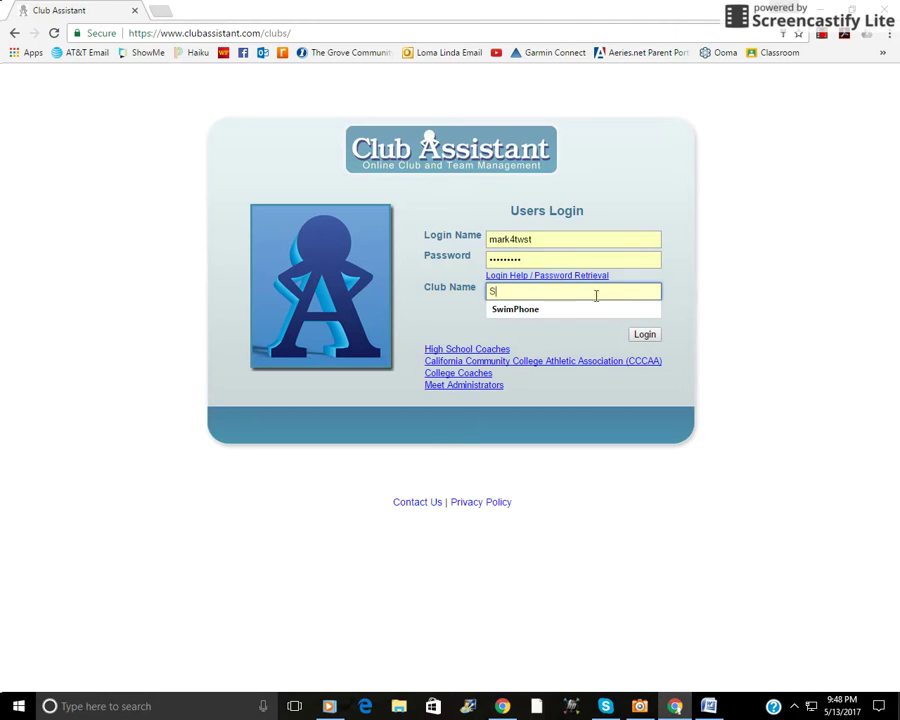
{"action": "left_click", "coordinate": [518, 310]}
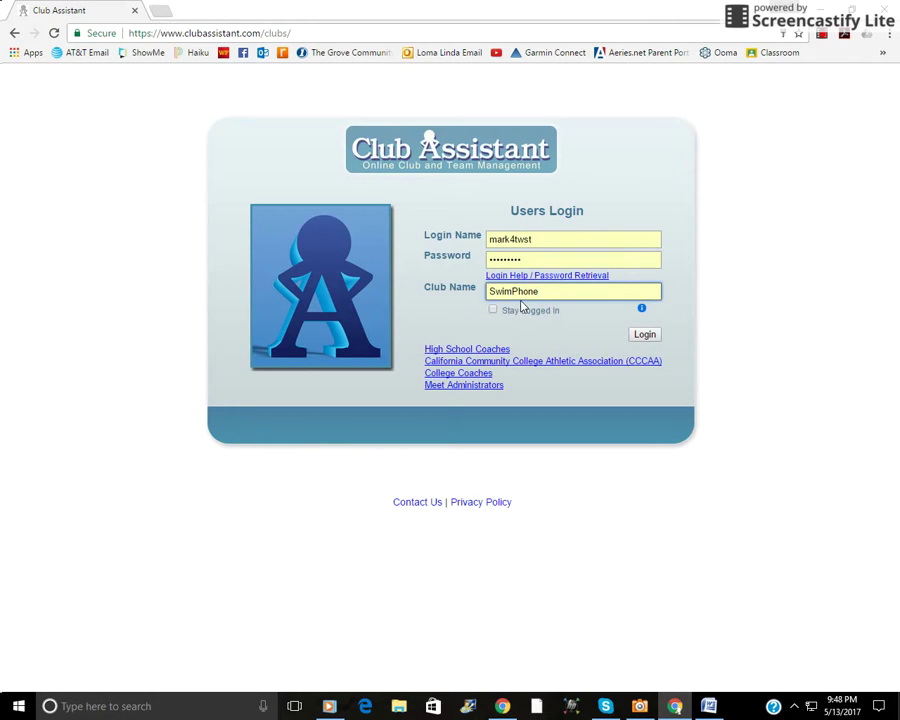
{"action": "key", "text": "Return"}
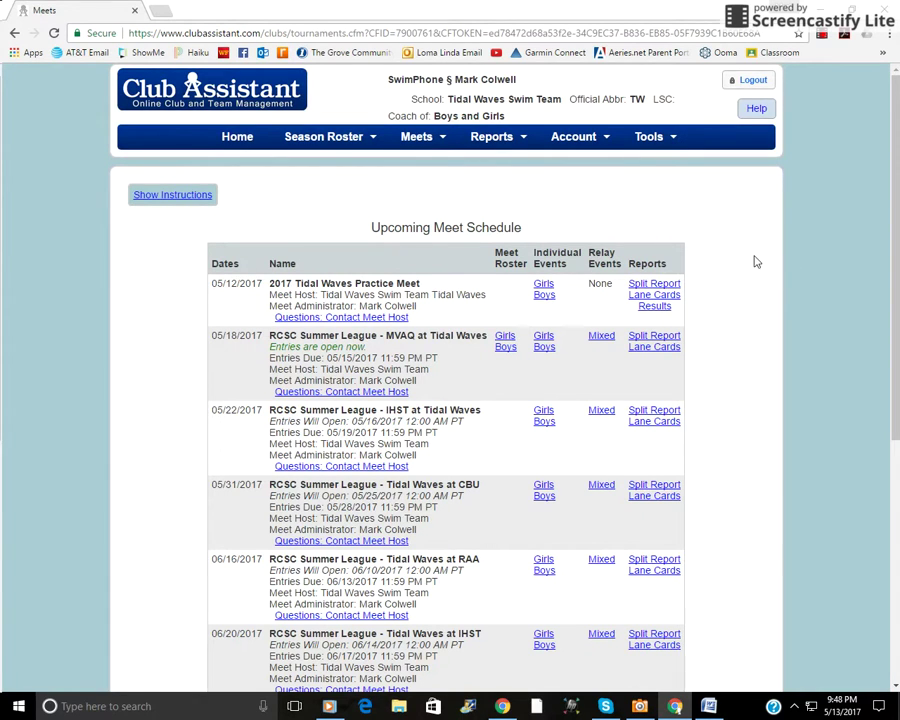
- Open the girls' meet roster for the 05/18/2017 MVAQ at Tidal Waves meet and review the athletes' declarations and roster statuses
{"action": "scroll", "coordinate": [757, 261], "scroll_direction": "down", "scroll_amount": 2}
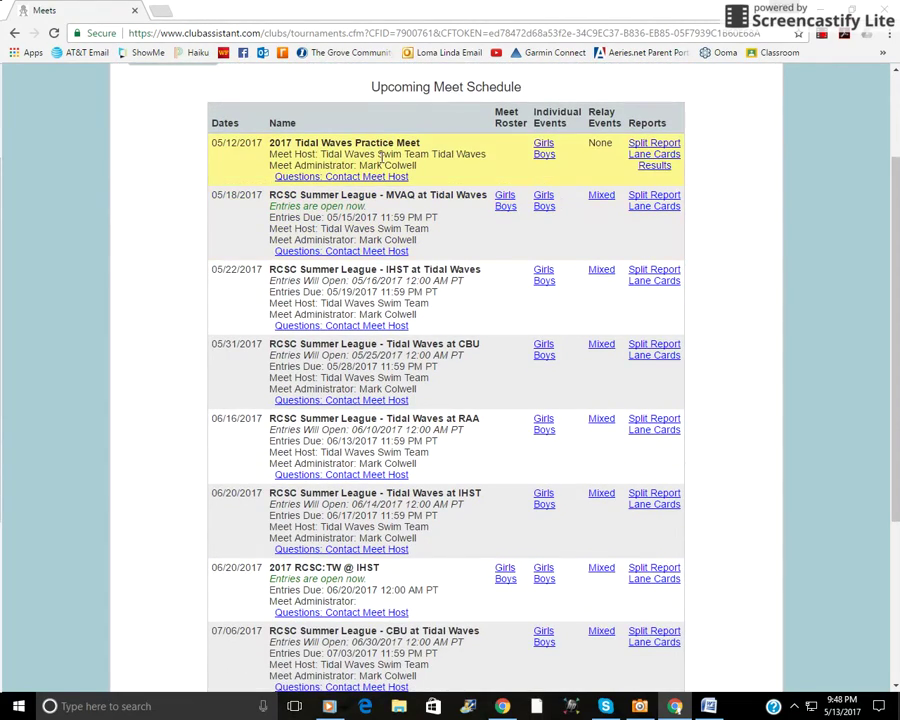
{"action": "scroll", "coordinate": [378, 238], "scroll_direction": "down", "scroll_amount": 1}
{"action": "scroll", "coordinate": [427, 455], "scroll_direction": "up", "scroll_amount": 1}
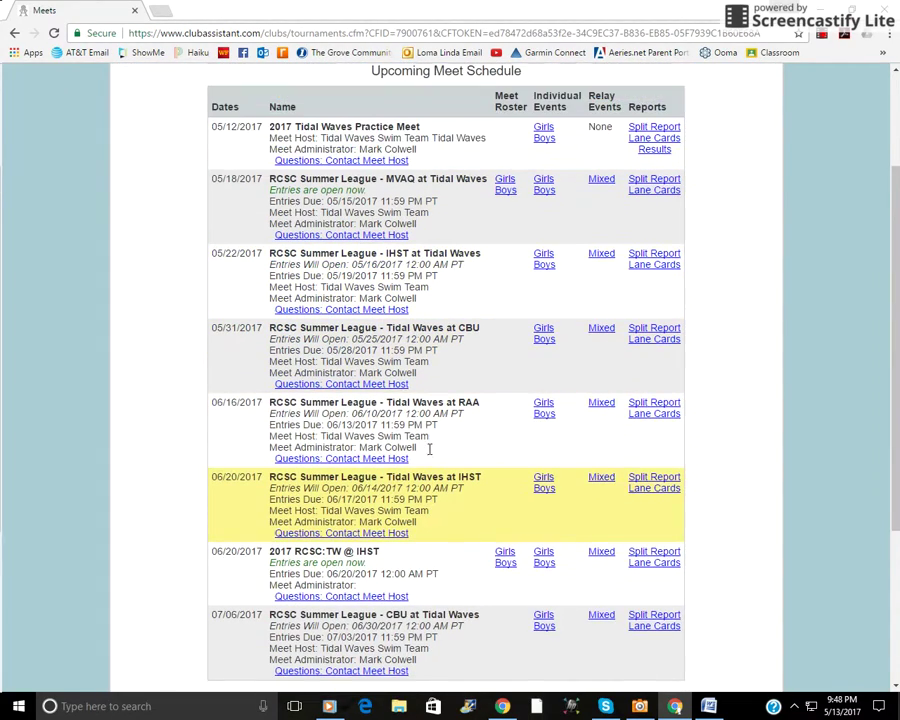
{"action": "scroll", "coordinate": [734, 303], "scroll_direction": "up", "scroll_amount": 2}
{"action": "scroll", "coordinate": [730, 304], "scroll_direction": "down", "scroll_amount": 1}
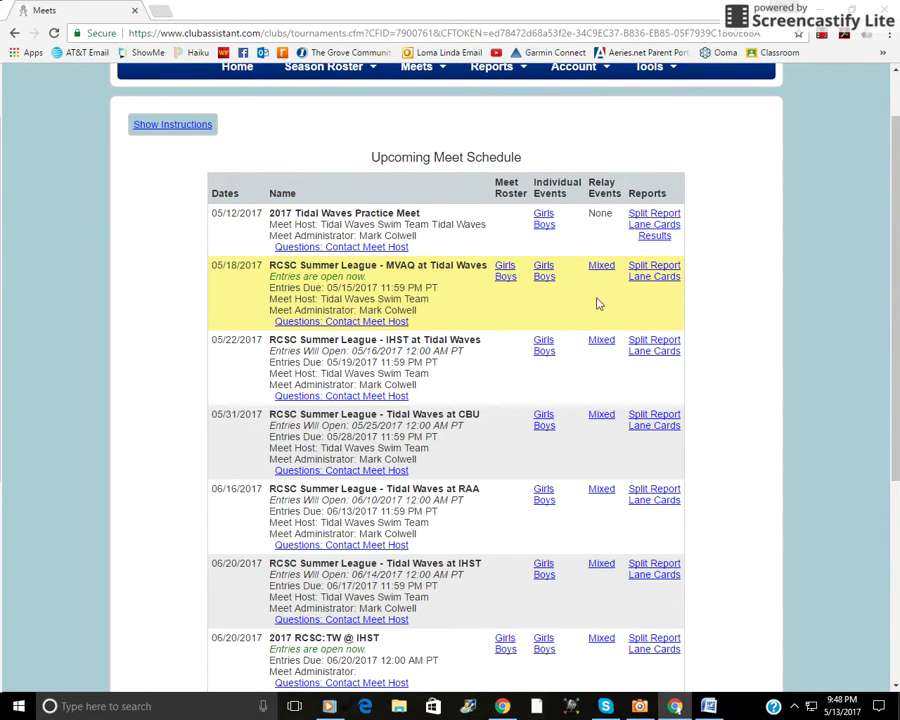
{"action": "left_click", "coordinate": [506, 270]}
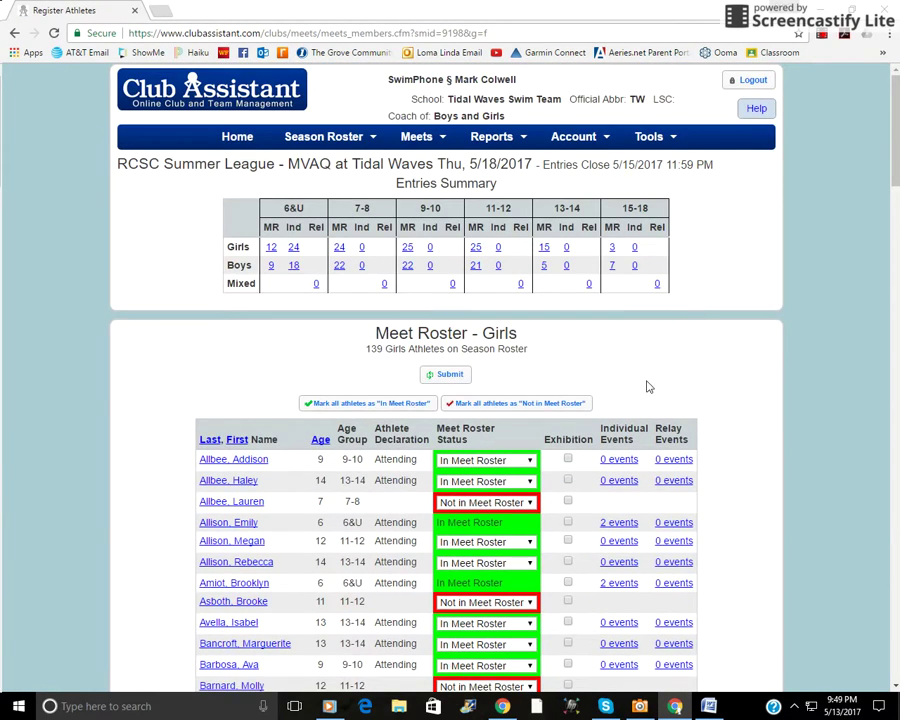
{"action": "scroll", "coordinate": [647, 387], "scroll_direction": "down", "scroll_amount": 4}
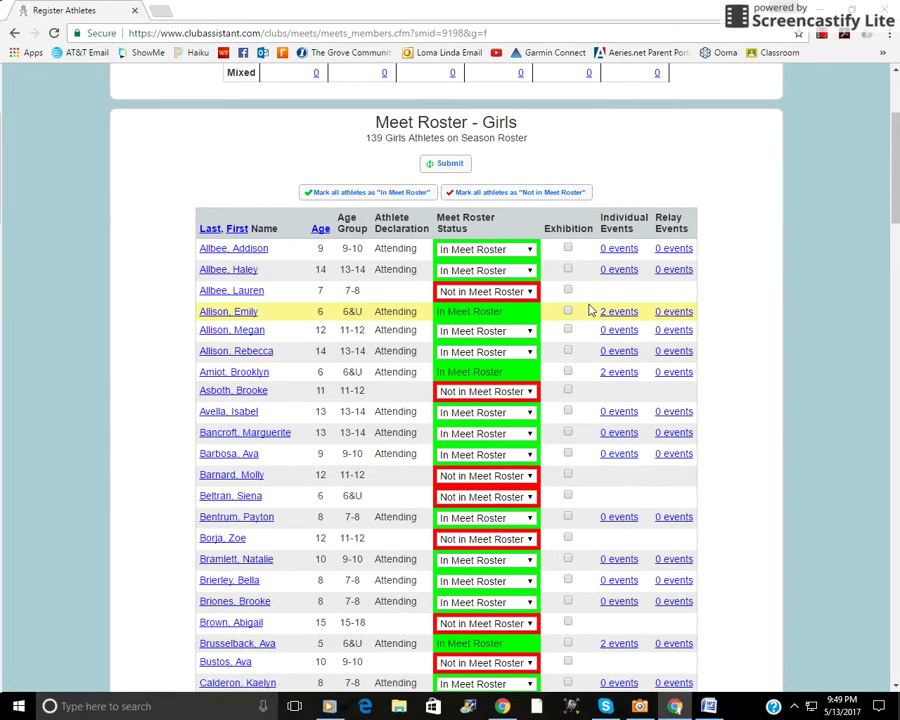
{"action": "scroll", "coordinate": [592, 308], "scroll_direction": "up", "scroll_amount": 2}
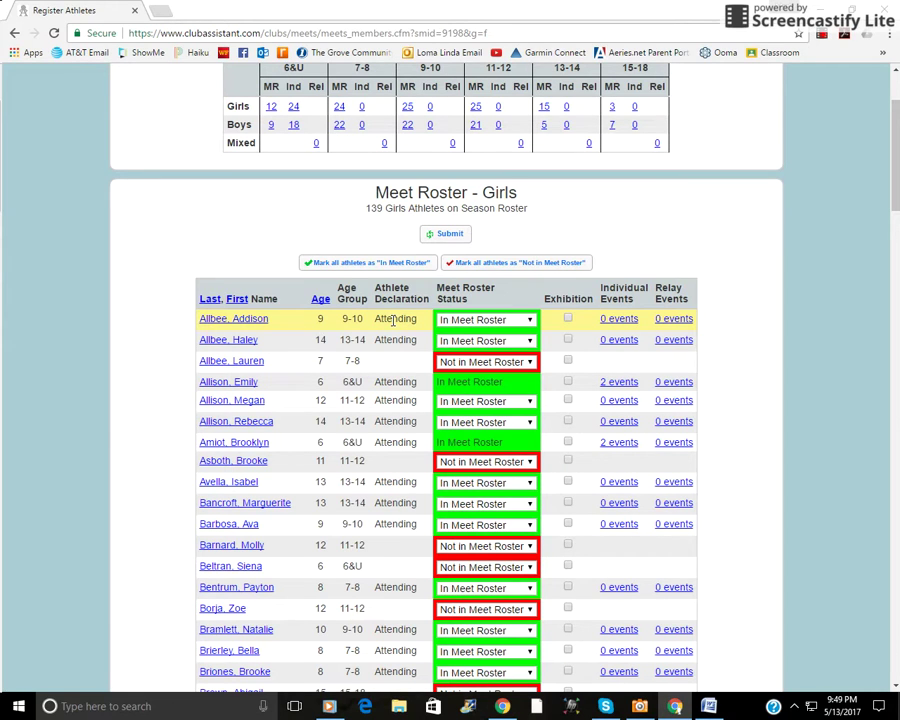
{"action": "scroll", "coordinate": [393, 319], "scroll_direction": "down", "scroll_amount": 1}
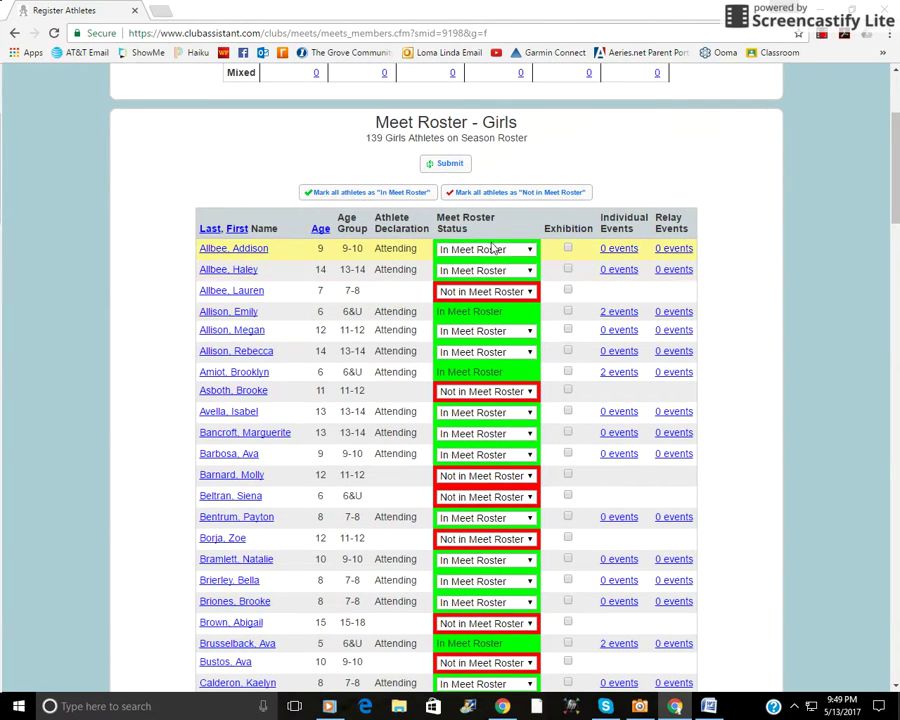
{"action": "scroll", "coordinate": [483, 374], "scroll_direction": "down", "scroll_amount": 2}
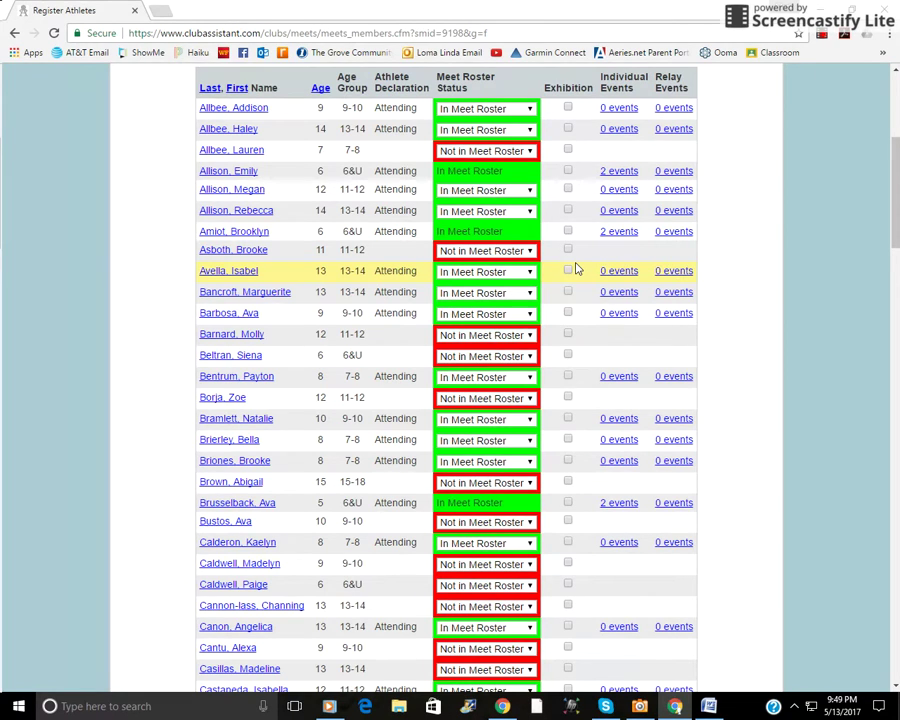
{"action": "scroll", "coordinate": [576, 268], "scroll_direction": "up", "scroll_amount": 5}
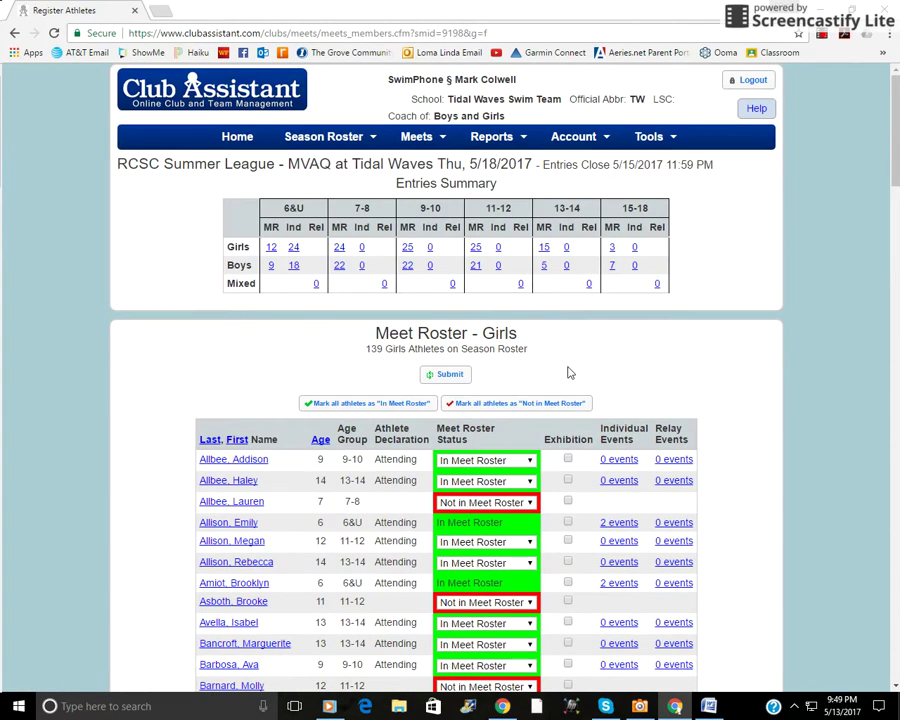
- Return to the meet schedule and open the girls' individual event entries for the MVAQ at Tidal Waves meet
{"action": "left_click", "coordinate": [15, 33]}
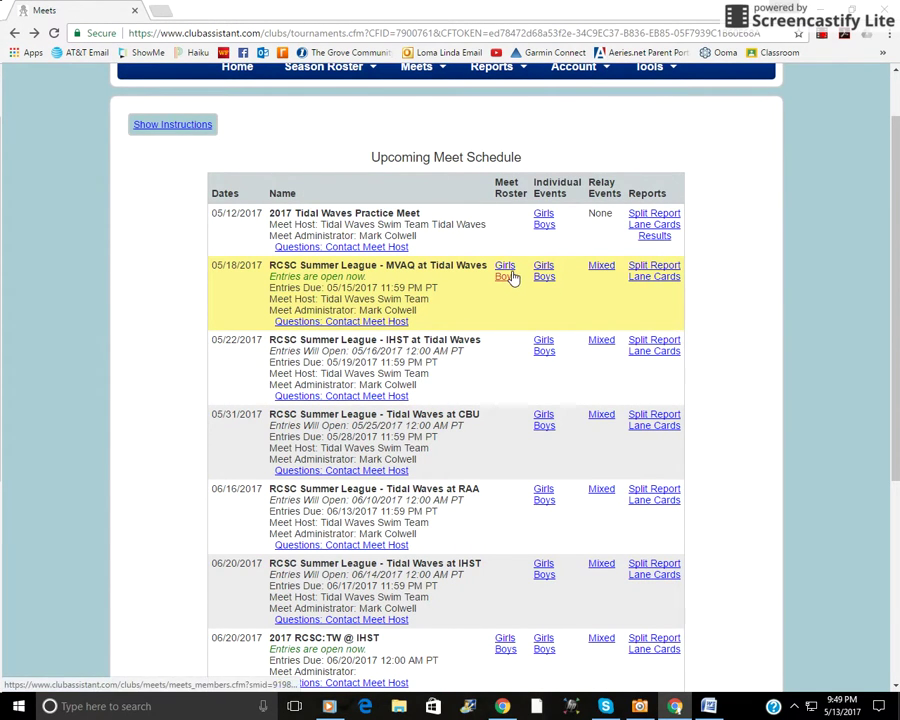
{"action": "left_click", "coordinate": [545, 272]}
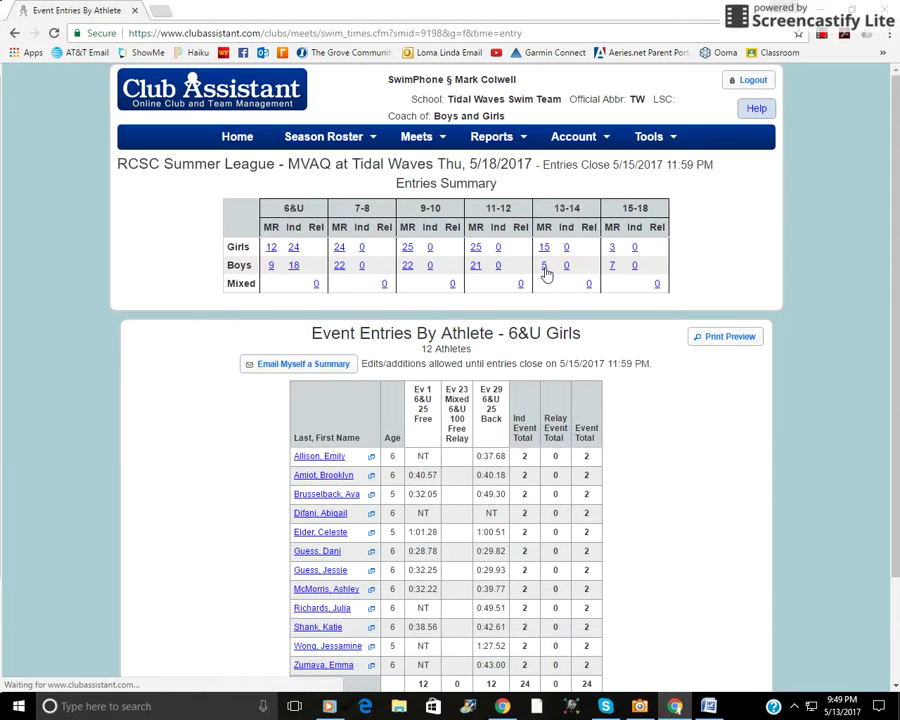
{"action": "scroll", "coordinate": [678, 366], "scroll_direction": "down", "scroll_amount": 1}
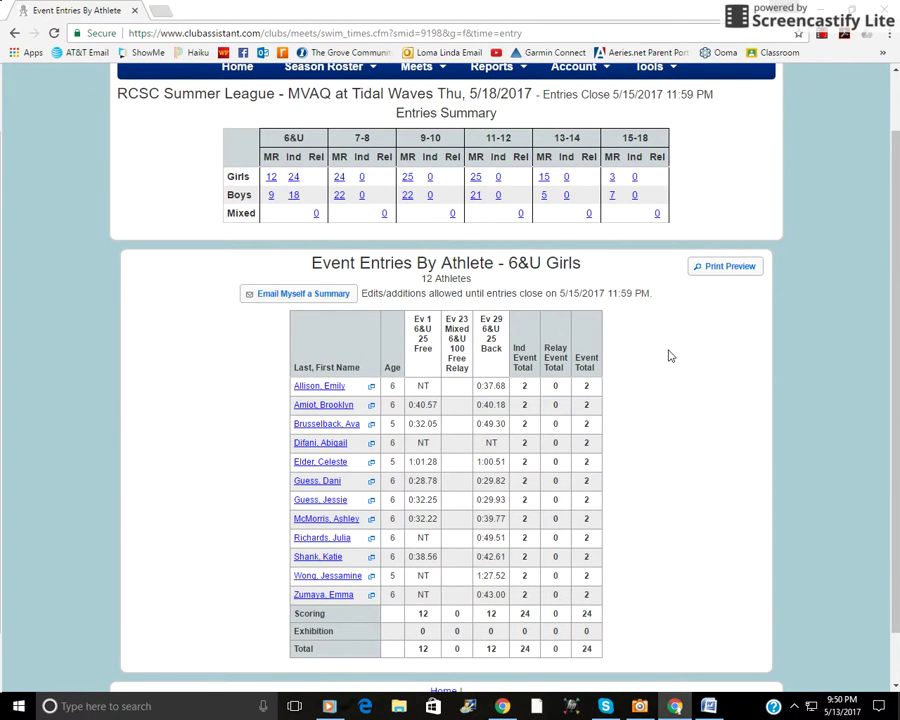
{"action": "scroll", "coordinate": [636, 356], "scroll_direction": "down", "scroll_amount": 1}
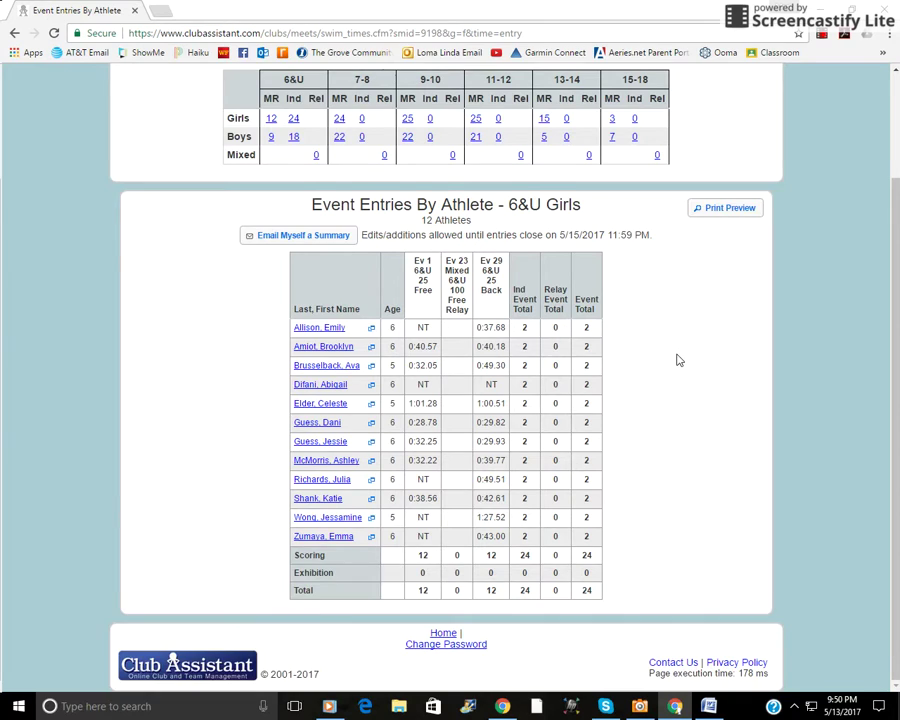
{"action": "scroll", "coordinate": [678, 360], "scroll_direction": "up", "scroll_amount": 1}
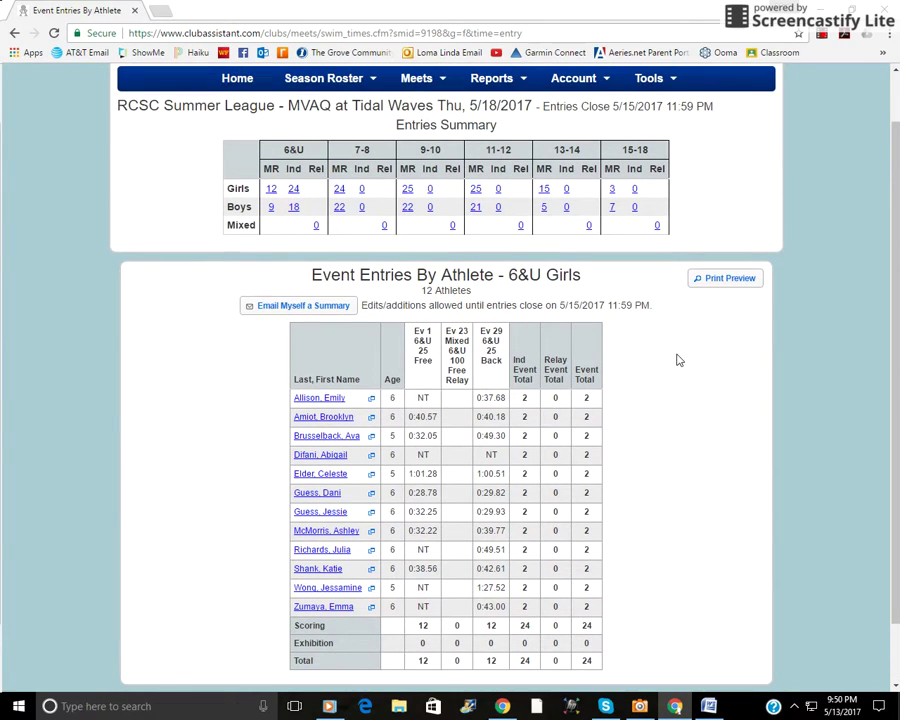
- Open the individual event entries for the 7-8 girls and review the event columns and total rows
{"action": "left_click", "coordinate": [363, 190]}
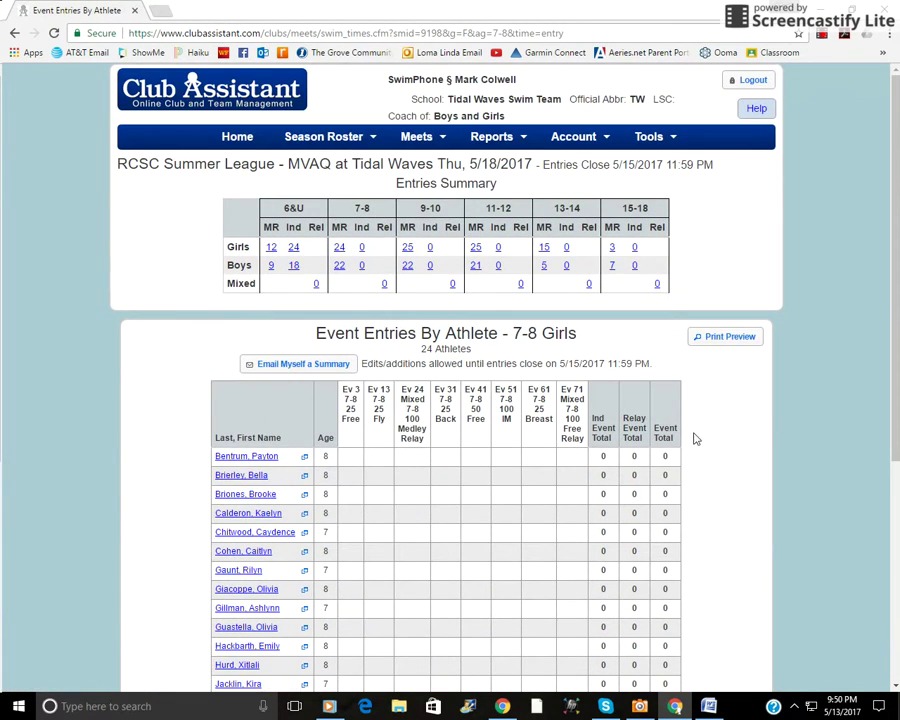
{"action": "scroll", "coordinate": [712, 408], "scroll_direction": "down", "scroll_amount": 1}
{"action": "scroll", "coordinate": [696, 431], "scroll_direction": "down", "scroll_amount": 2}
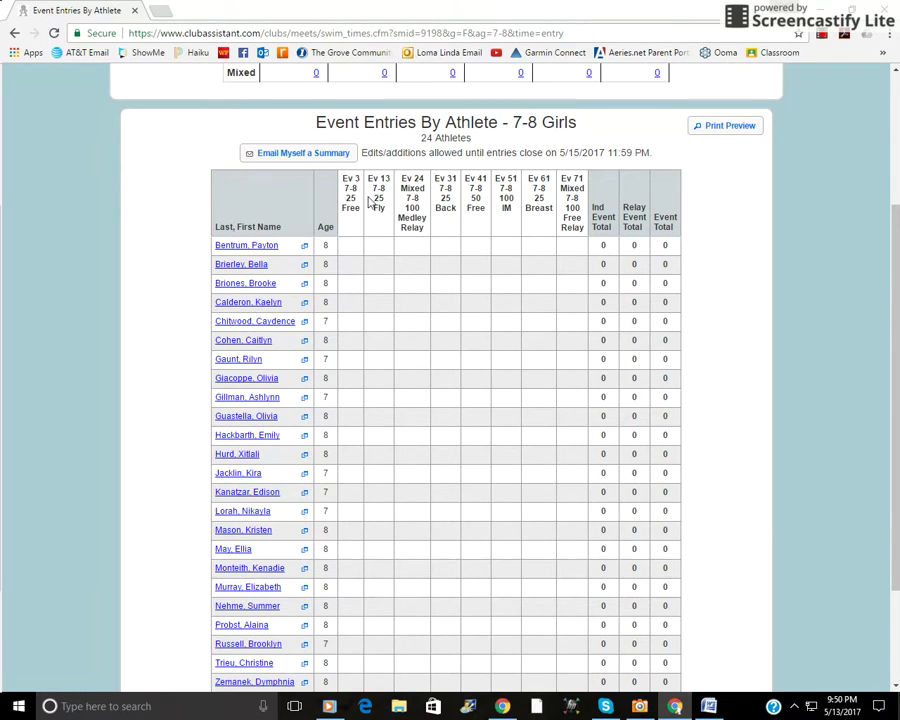
{"action": "scroll", "coordinate": [540, 203], "scroll_direction": "down", "scroll_amount": 1}
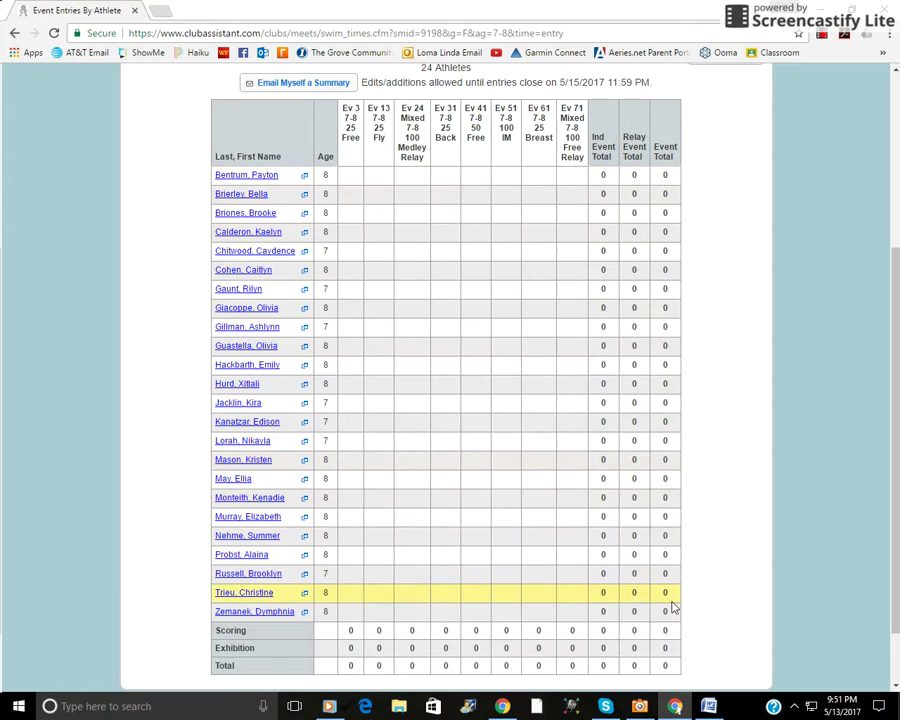
{"action": "scroll", "coordinate": [672, 606], "scroll_direction": "down", "scroll_amount": 2}
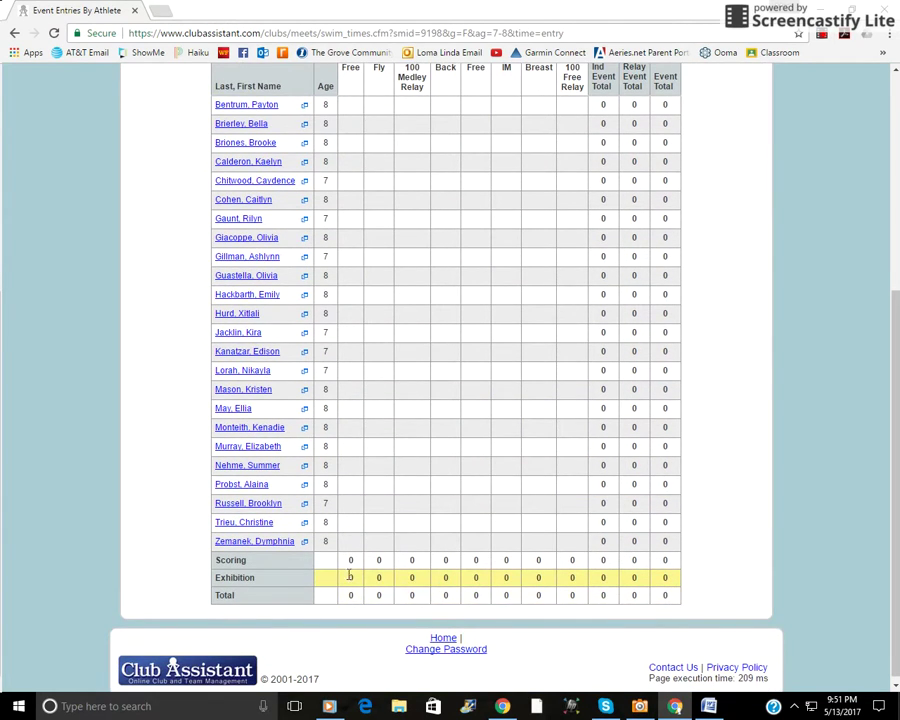
{"action": "scroll", "coordinate": [410, 596], "scroll_direction": "up", "scroll_amount": 2}
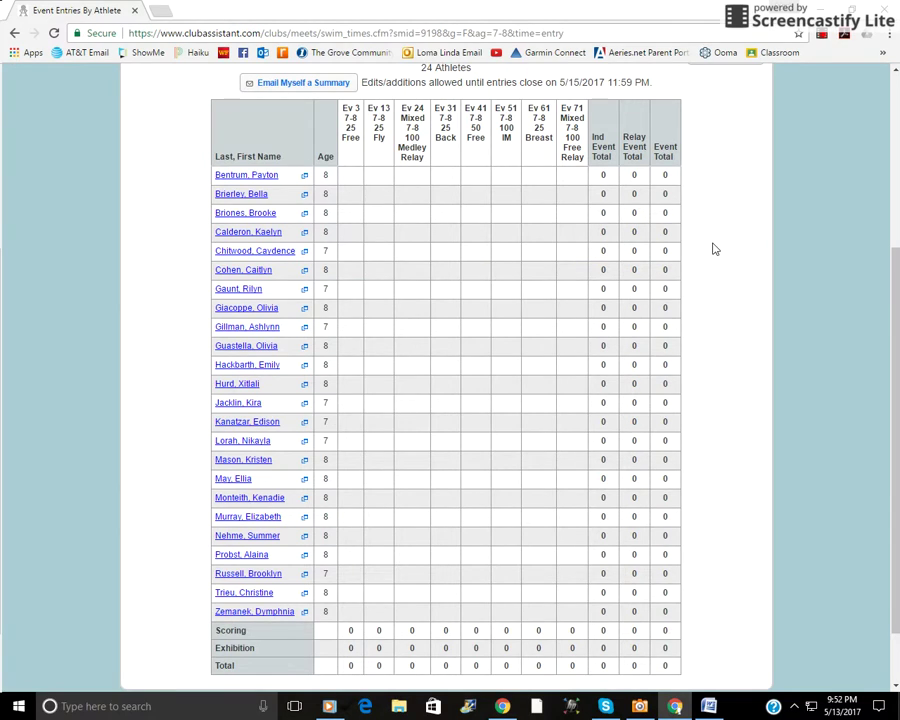
- Preview the printout of the 7-8 girls' event entries, then return to the entry table without printing
{"action": "scroll", "coordinate": [685, 125], "scroll_direction": "up", "scroll_amount": 1}
{"action": "left_click", "coordinate": [711, 127]}
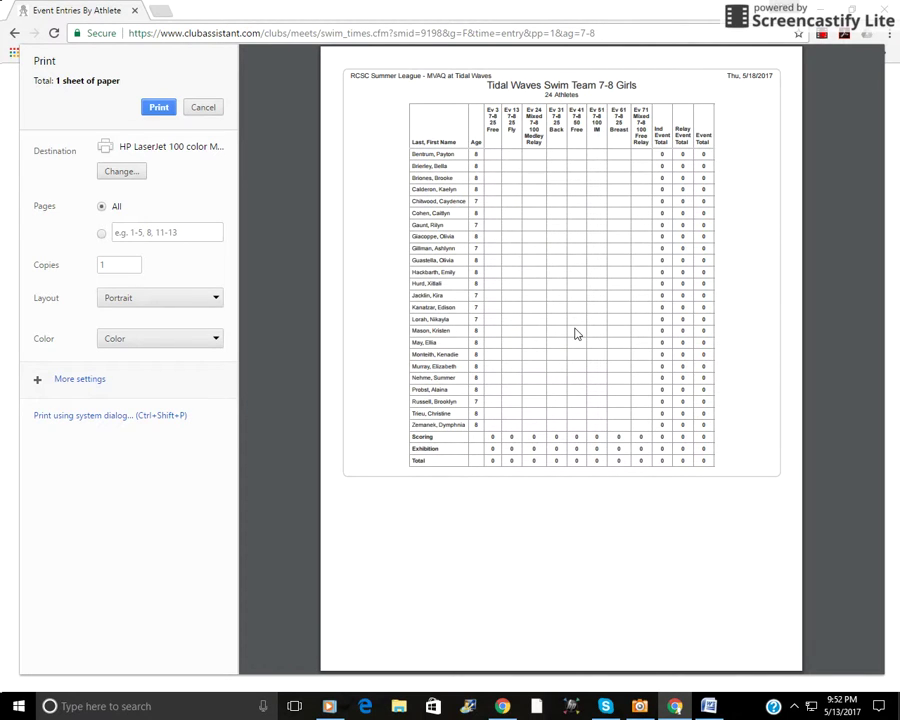
{"action": "left_click", "coordinate": [203, 108]}
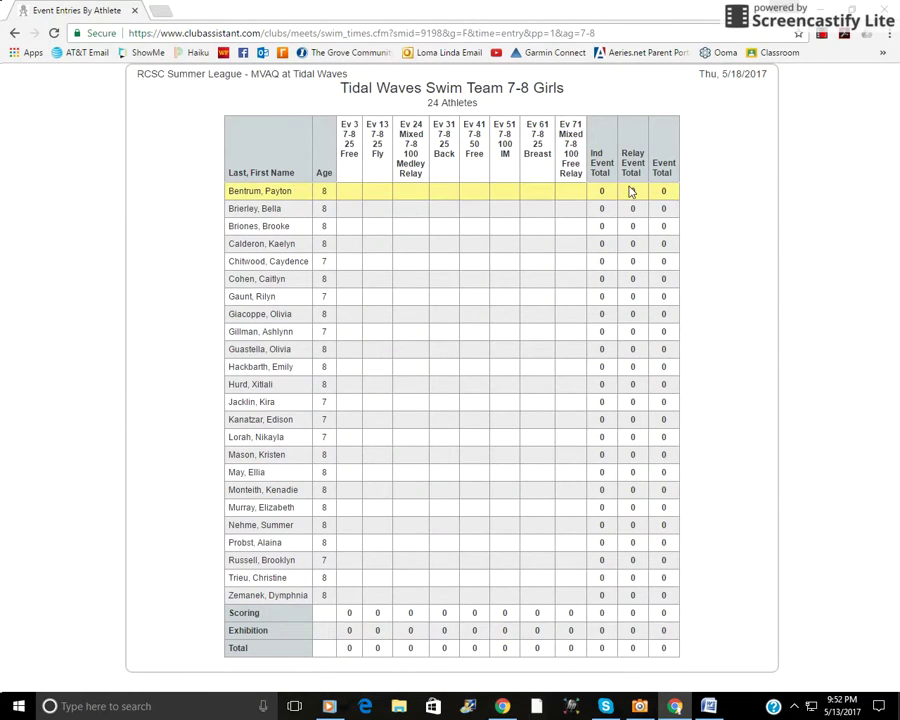
{"action": "left_click", "coordinate": [22, 33]}
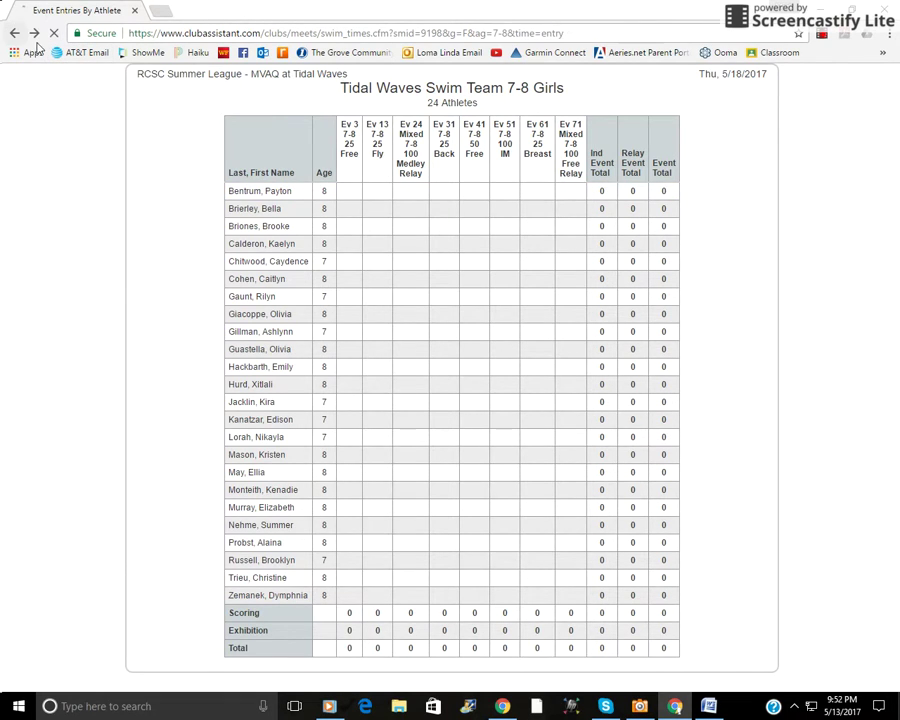
{"action": "scroll", "coordinate": [790, 287], "scroll_direction": "down", "scroll_amount": 1}
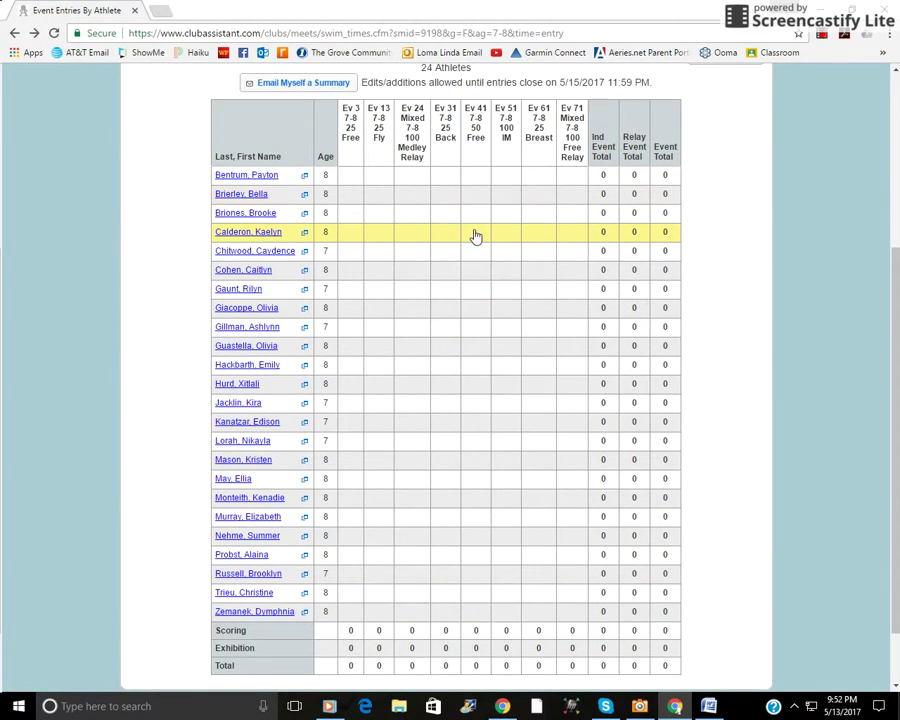
{"action": "scroll", "coordinate": [790, 334], "scroll_direction": "up", "scroll_amount": 1}
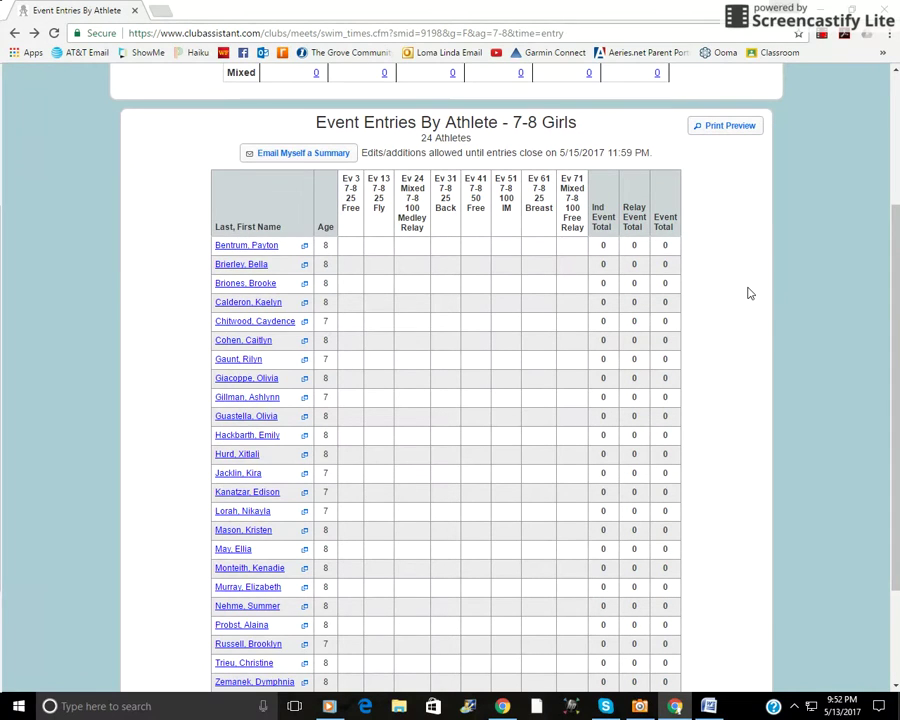
{"action": "scroll", "coordinate": [725, 270], "scroll_direction": "down", "scroll_amount": 1}
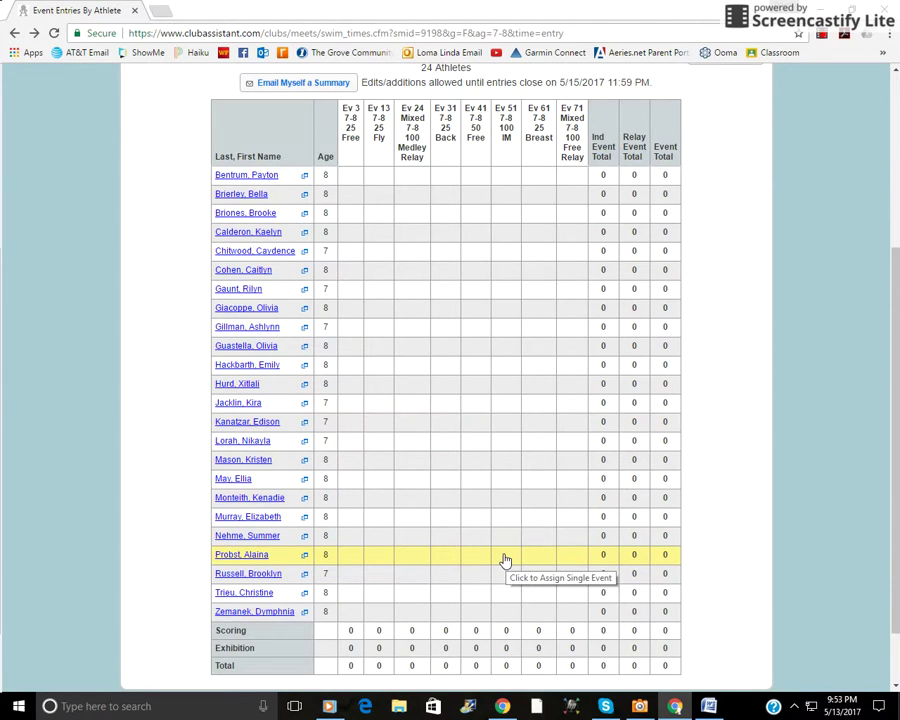
{"action": "scroll", "coordinate": [505, 560], "scroll_direction": "up", "scroll_amount": 1}
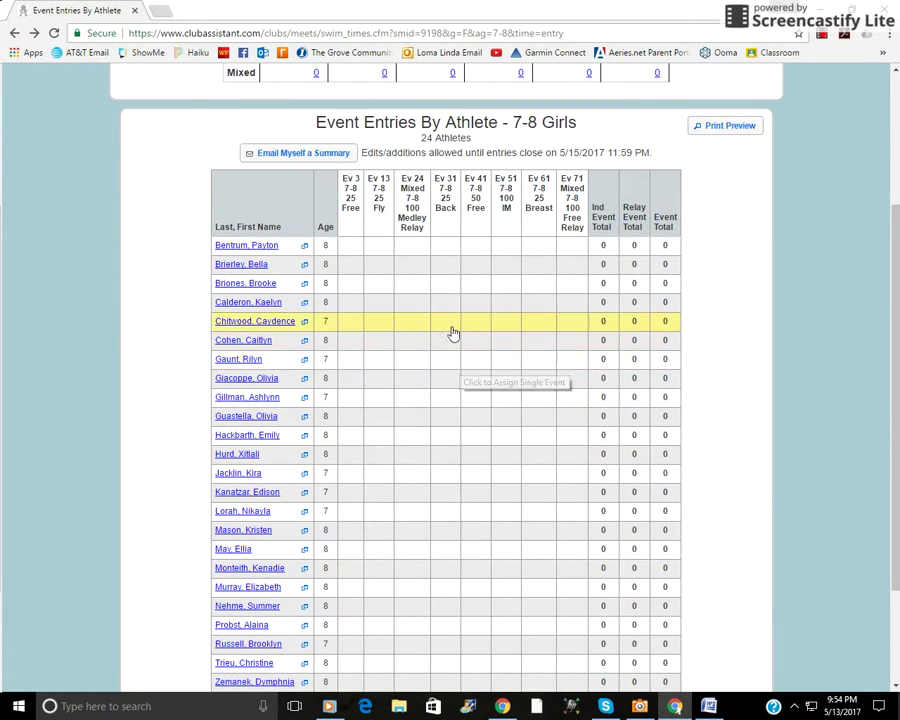
{"action": "scroll", "coordinate": [447, 355], "scroll_direction": "down", "scroll_amount": 1}
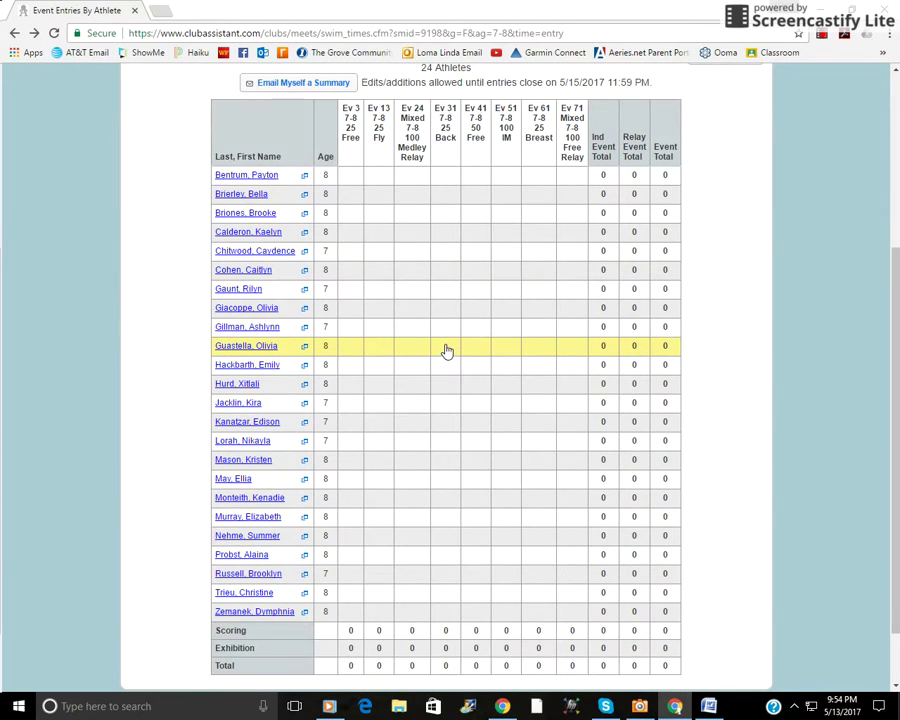
{"action": "scroll", "coordinate": [512, 355], "scroll_direction": "up", "scroll_amount": 1}
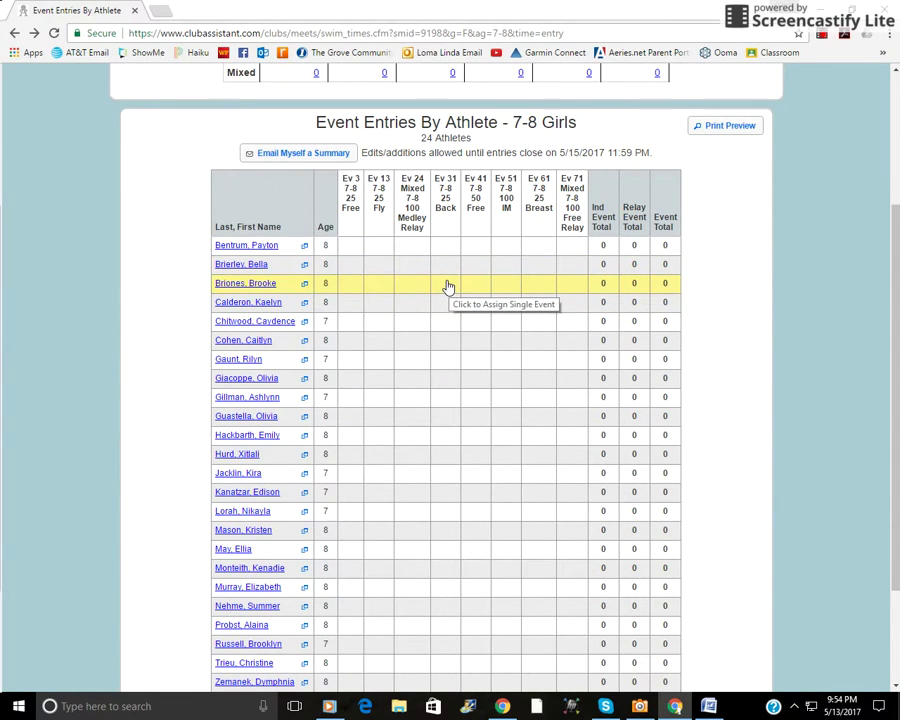
- Enter the first-listed 7-8 girl in the 25 Free at 0:33.67, the 25 Fly at 0:45.22 and the 50 Free with no time
{"action": "left_click", "coordinate": [344, 253]}
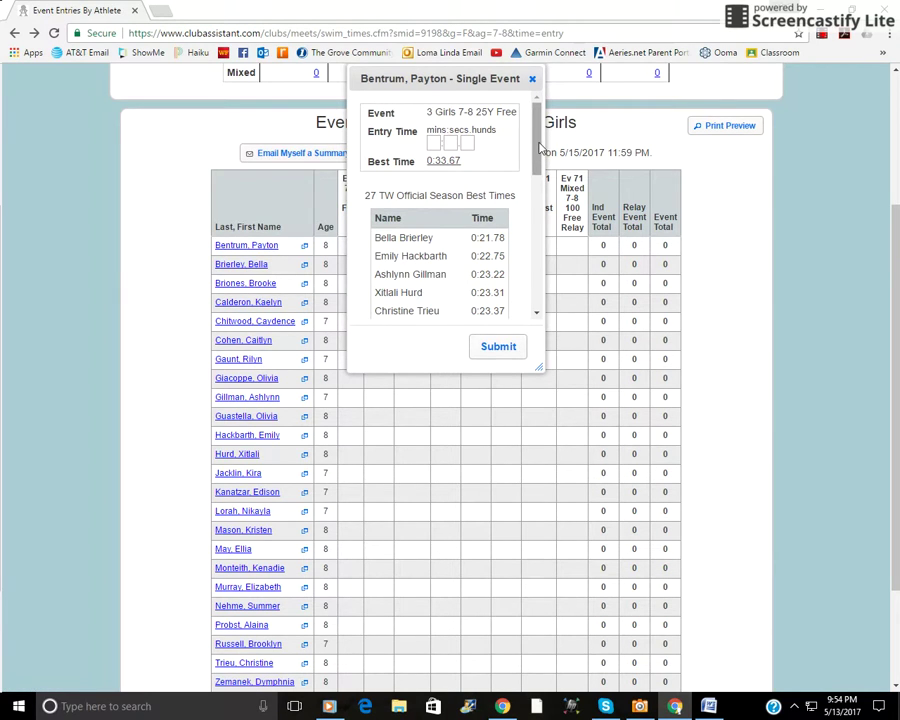
{"action": "left_click_drag", "start_coordinate": [537, 148], "coordinate": [648, 180]}
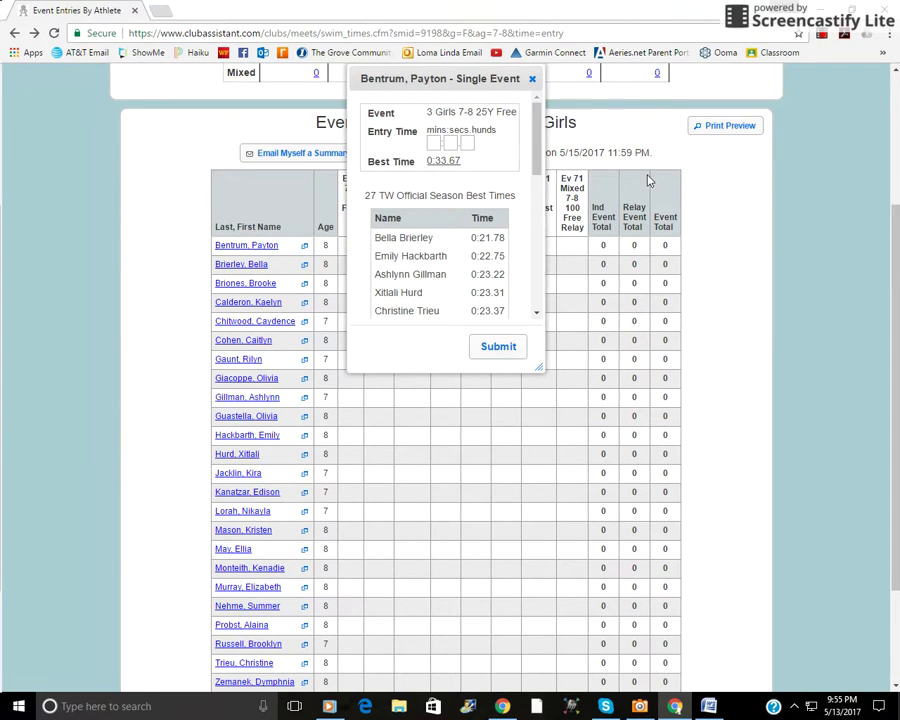
{"action": "left_click", "coordinate": [441, 163]}
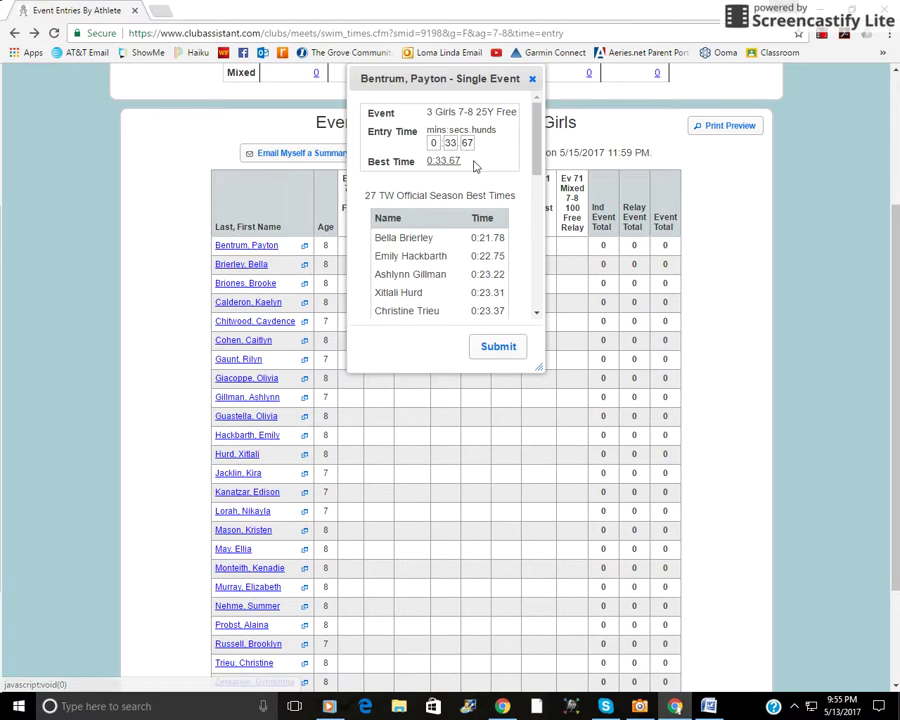
{"action": "left_click", "coordinate": [499, 346]}
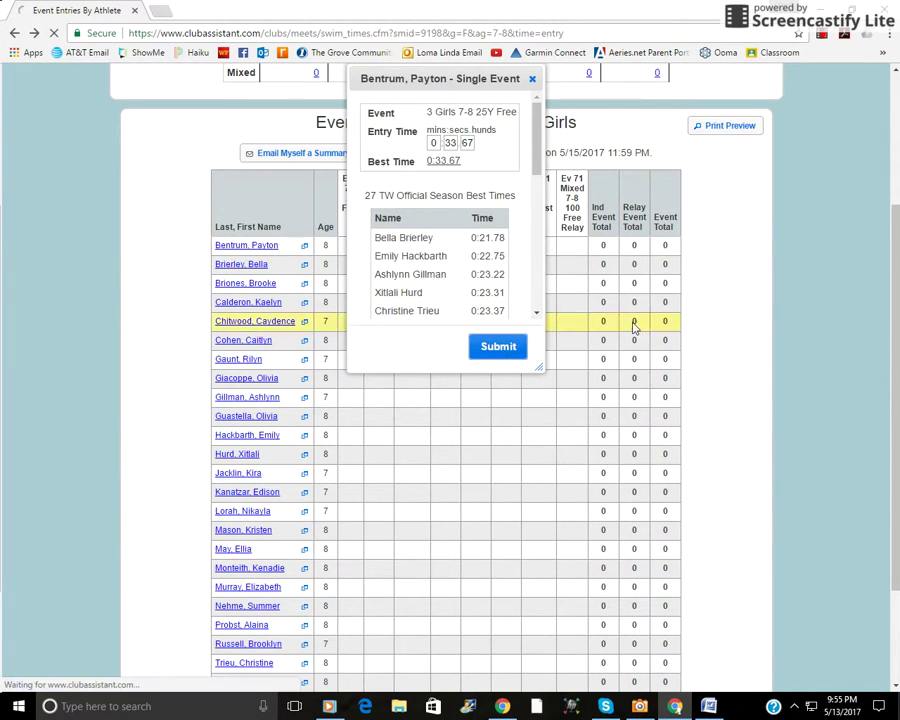
{"action": "scroll", "coordinate": [506, 438], "scroll_direction": "down", "scroll_amount": 1}
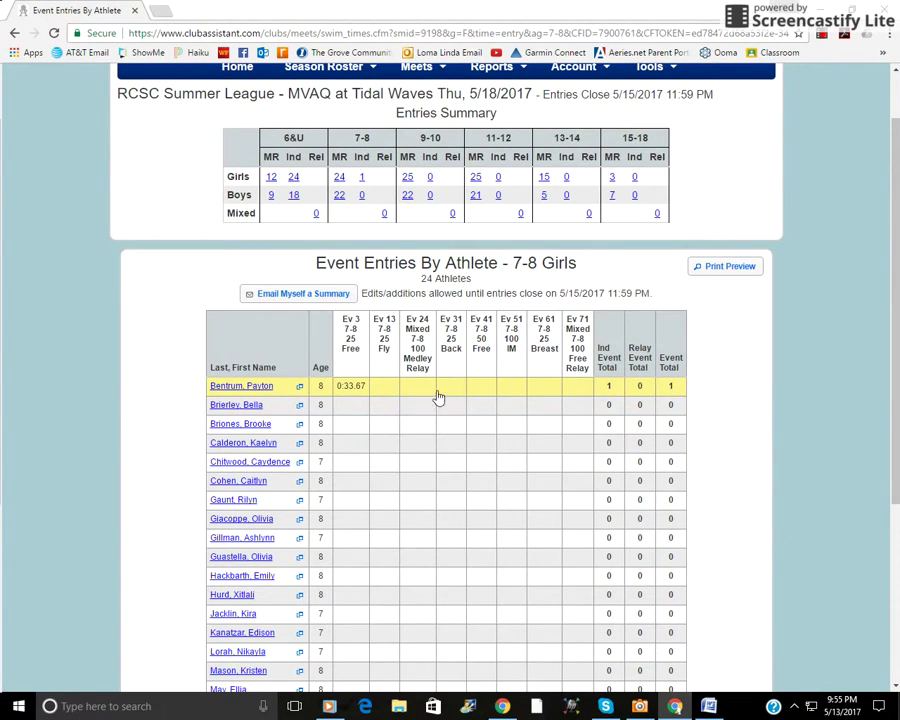
{"action": "left_click", "coordinate": [382, 388]}
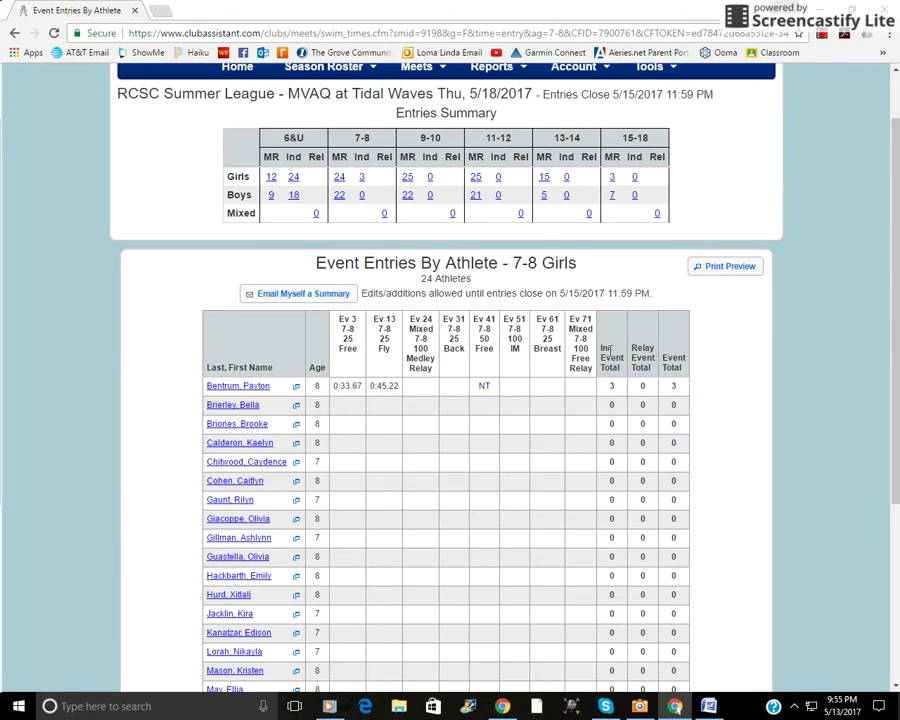
- Submit the second-listed girl's meet entry form with best times of 0:32.03 for 25 Fly, 1:03.95 for 50 Free and 0:34.49 for 25 Breast
{"action": "scroll", "coordinate": [613, 381], "scroll_direction": "down", "scroll_amount": 1}
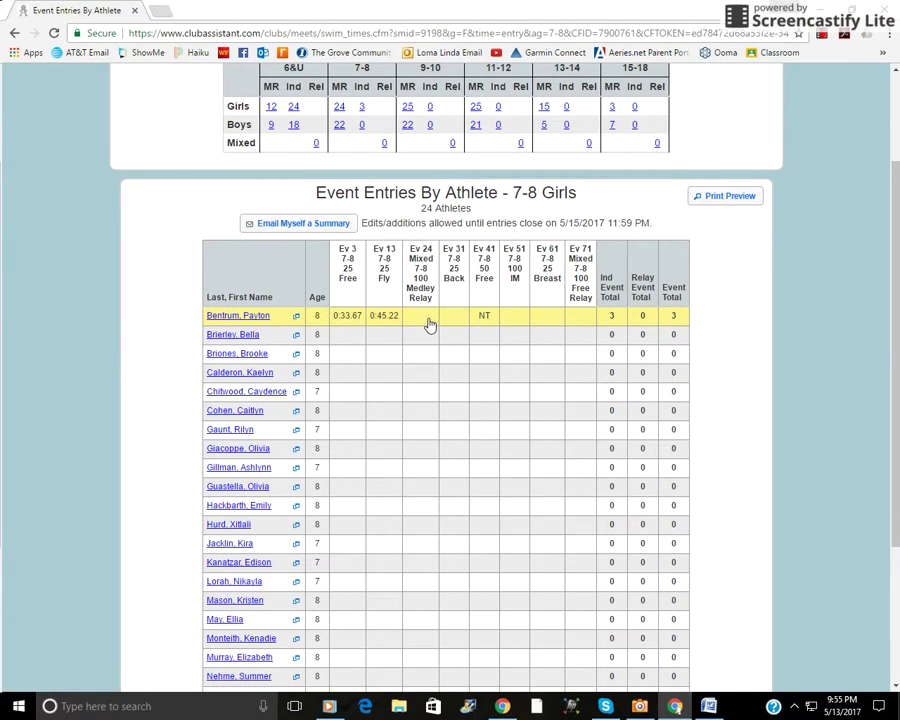
{"action": "scroll", "coordinate": [440, 330], "scroll_direction": "down", "scroll_amount": 1}
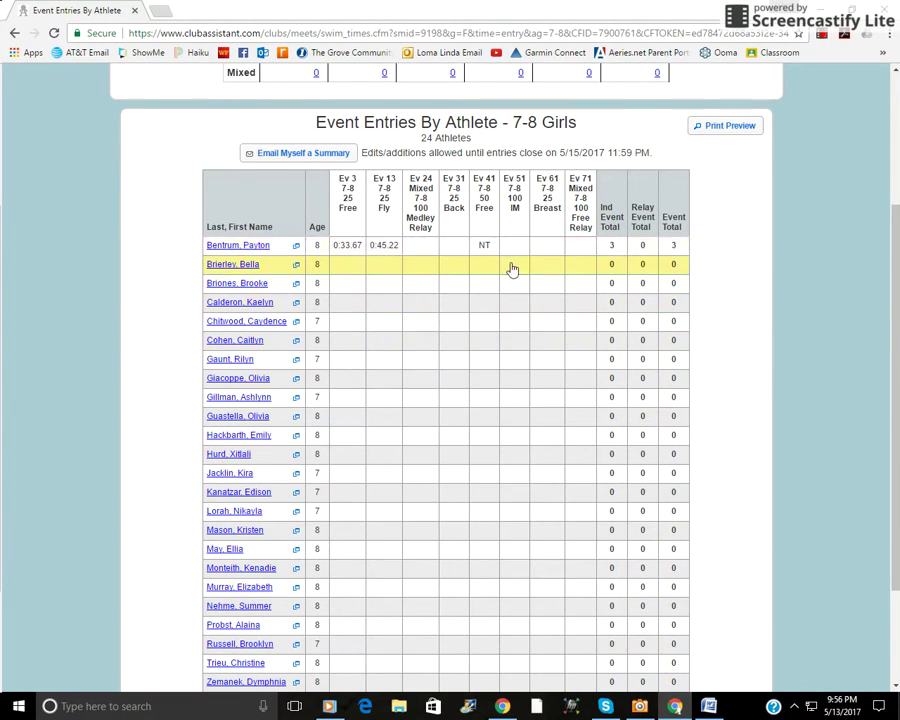
{"action": "left_click", "coordinate": [242, 269]}
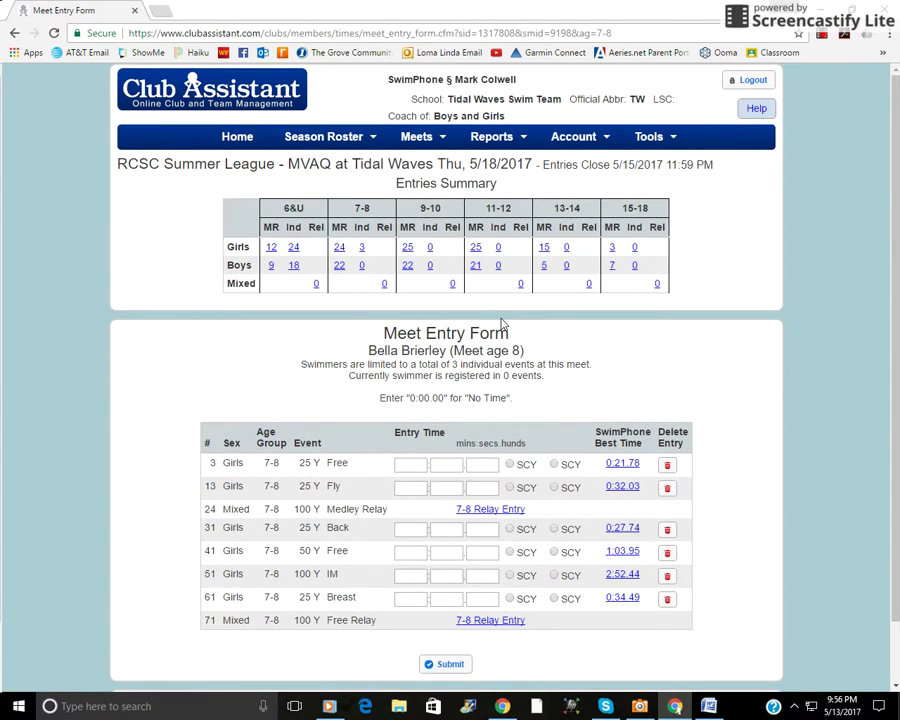
{"action": "scroll", "coordinate": [438, 422], "scroll_direction": "down", "scroll_amount": 1}
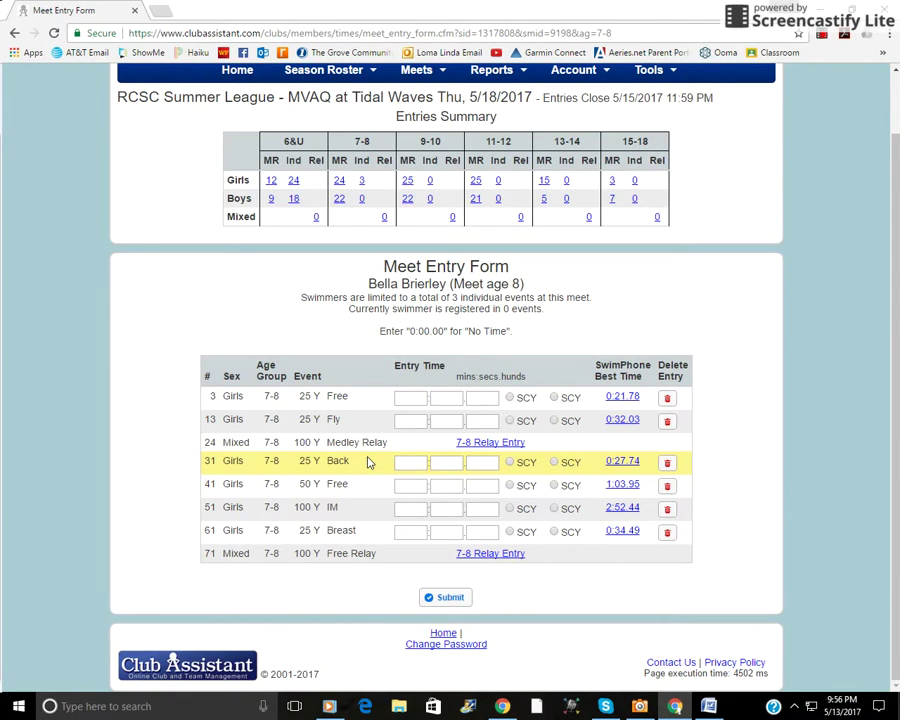
{"action": "left_click", "coordinate": [617, 425]}
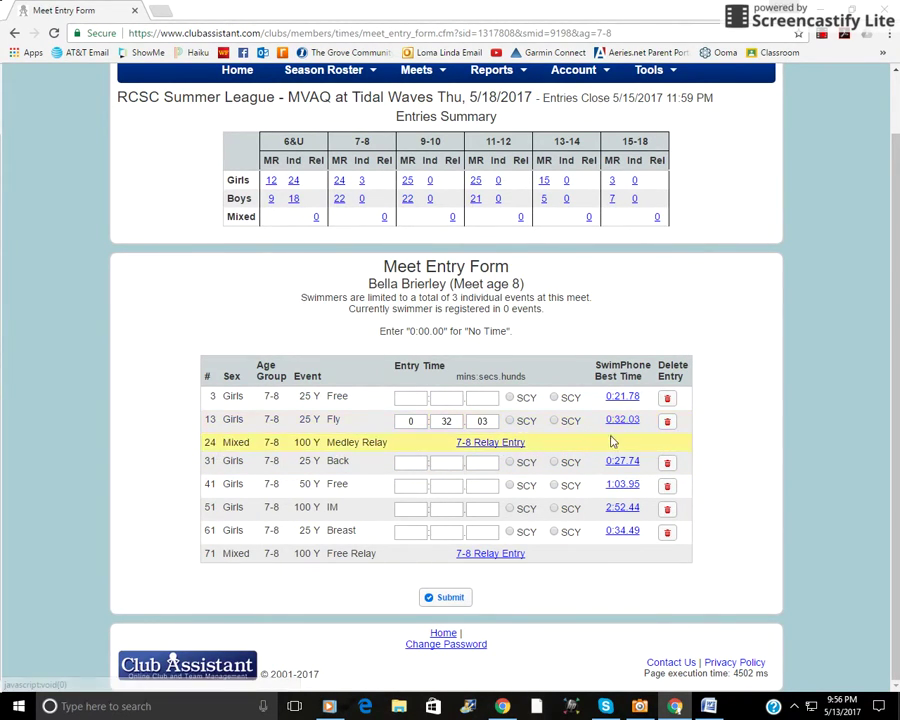
{"action": "left_click", "coordinate": [621, 485]}
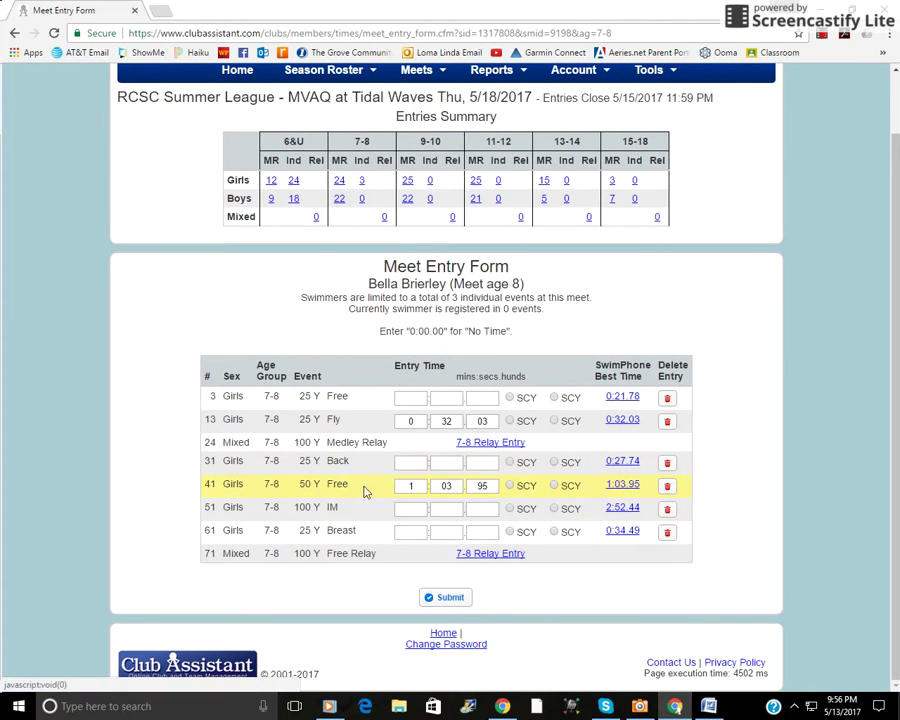
{"action": "left_click", "coordinate": [619, 533]}
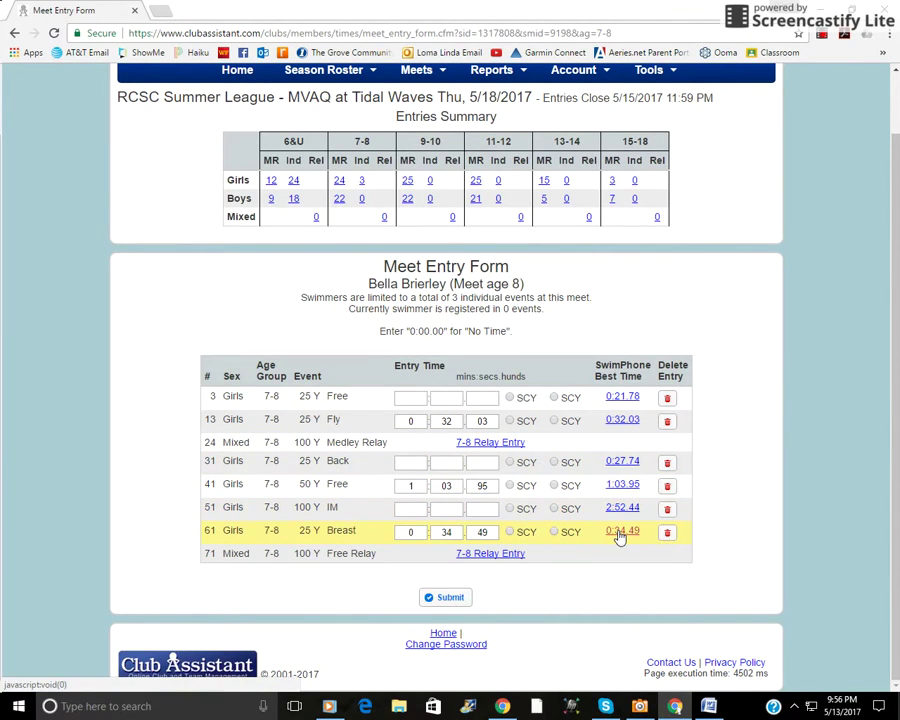
{"action": "left_click", "coordinate": [456, 597]}
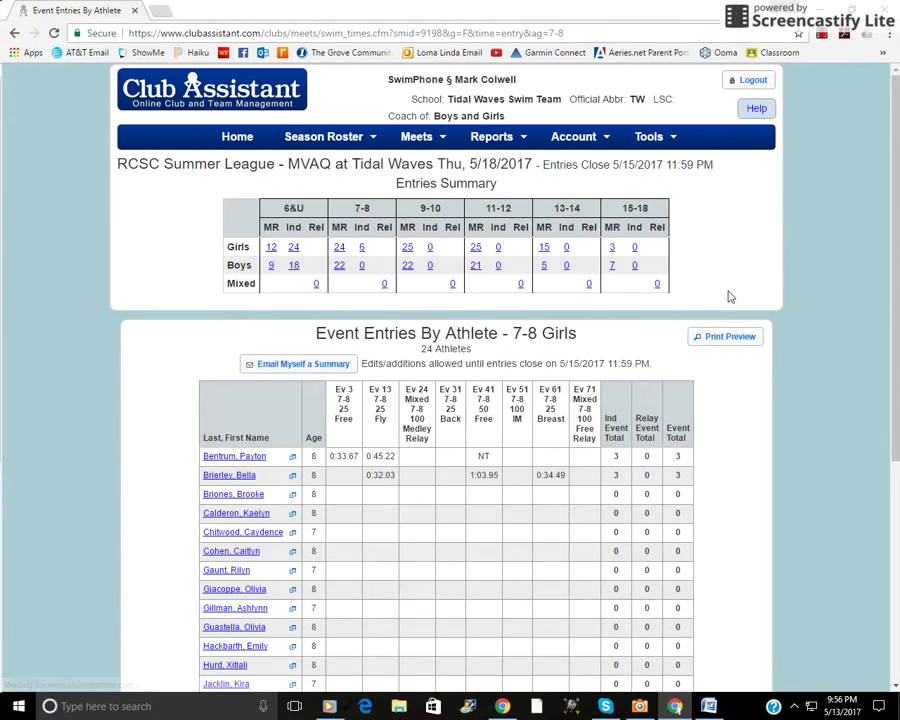
- Open the first-listed girl's existing 25 Free entry from the 7-8 girls' entry table
{"action": "scroll", "coordinate": [465, 405], "scroll_direction": "down", "scroll_amount": 1}
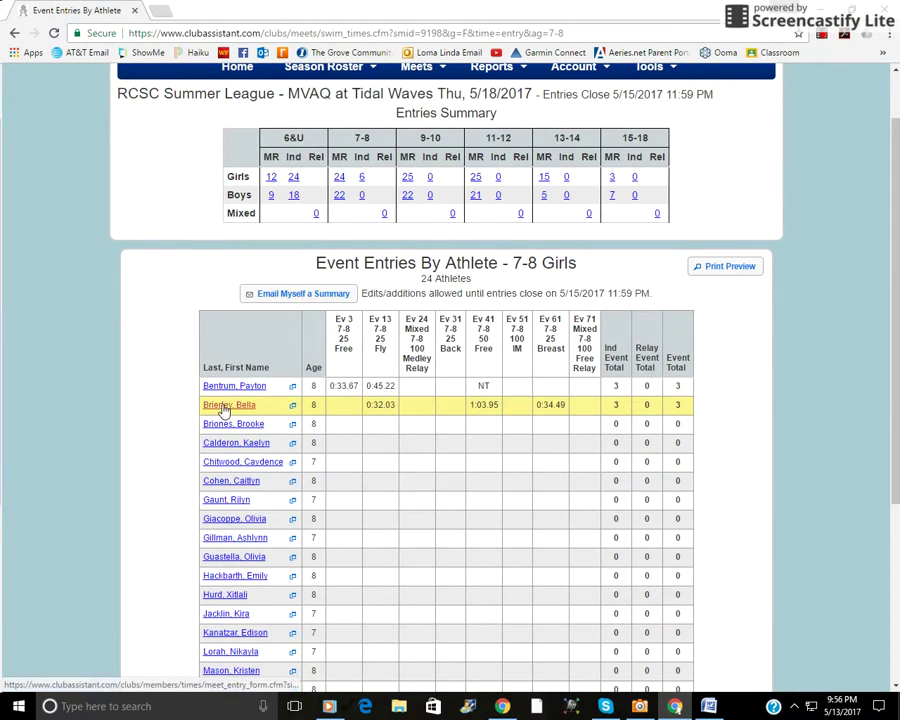
{"action": "left_click", "coordinate": [346, 388]}
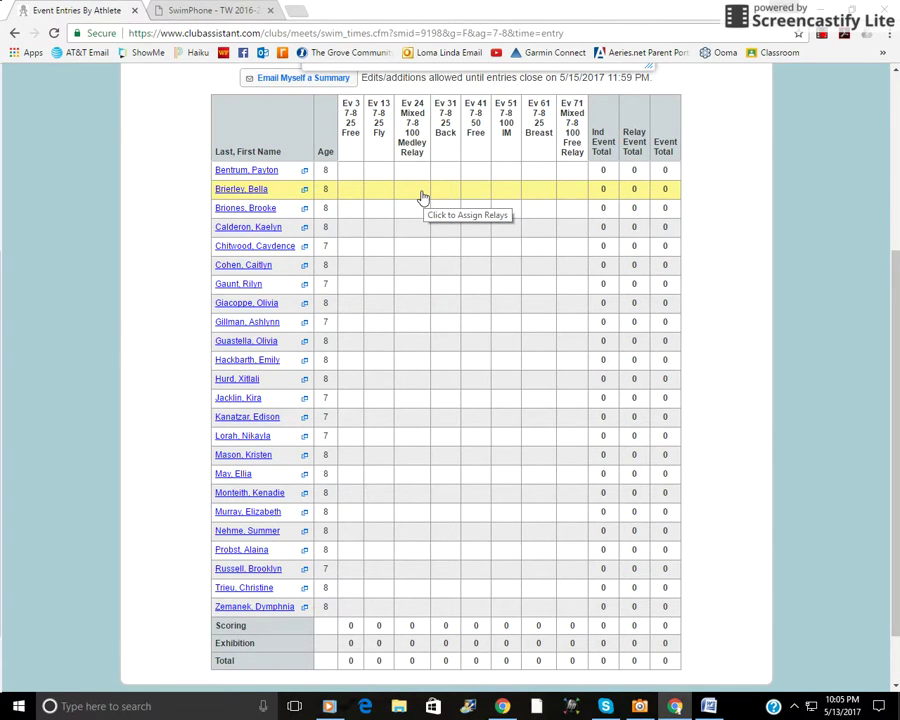
- Enlarge the 7-8 relay entry window and mark relay A of Event 24 Mixed 100 Medley Relay as entered with no time
{"action": "scroll", "coordinate": [422, 197], "scroll_direction": "up", "scroll_amount": 3}
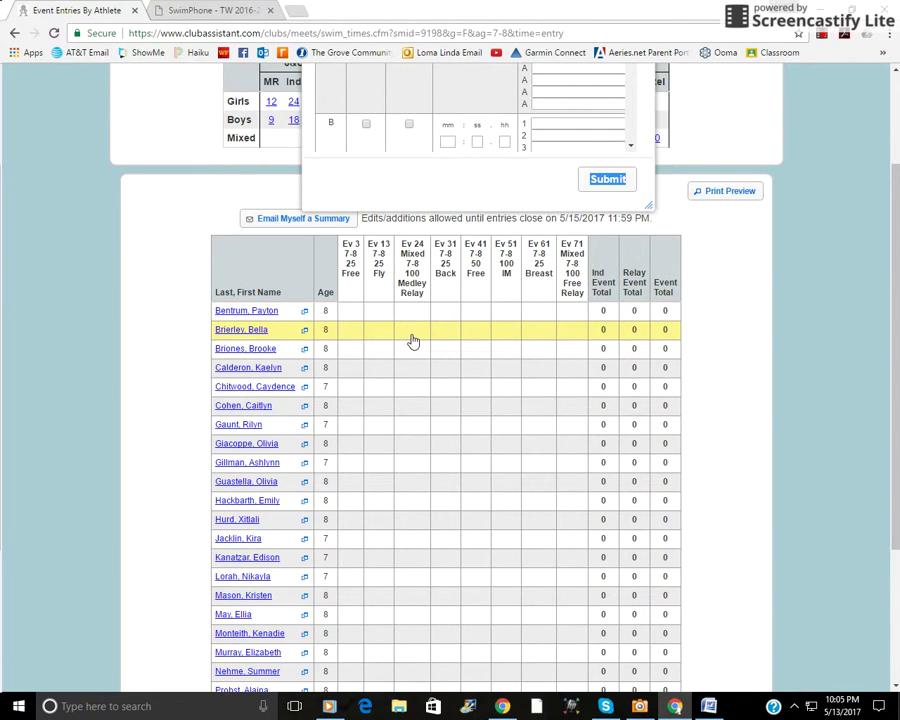
{"action": "scroll", "coordinate": [424, 336], "scroll_direction": "up", "scroll_amount": 3}
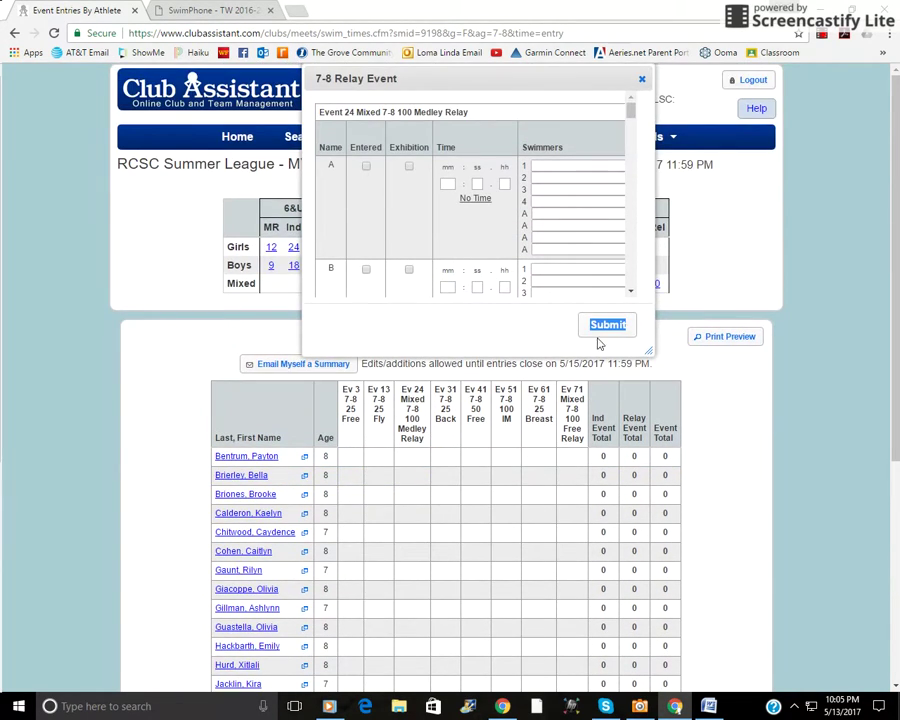
{"action": "left_click_drag", "start_coordinate": [647, 351], "coordinate": [748, 656]}
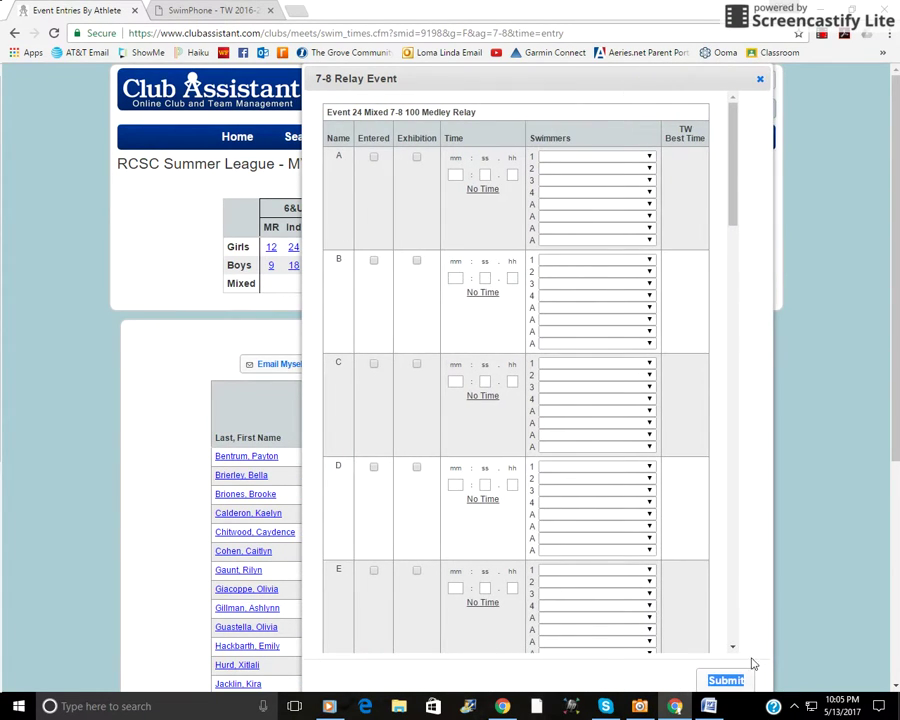
{"action": "left_click", "coordinate": [374, 159]}
{"action": "left_click", "coordinate": [483, 191]}
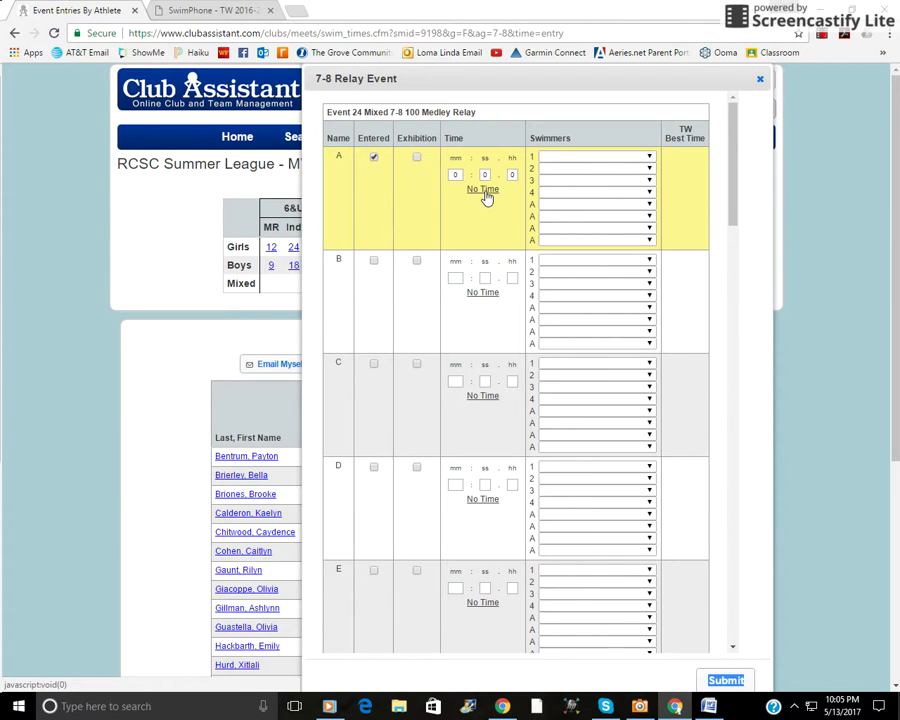
- Assign two 8-year-old girls, a 7-year-old boy and an 8-year-old boy to swimmer positions 1 to 4 of medley relay A
{"action": "left_click", "coordinate": [640, 157]}
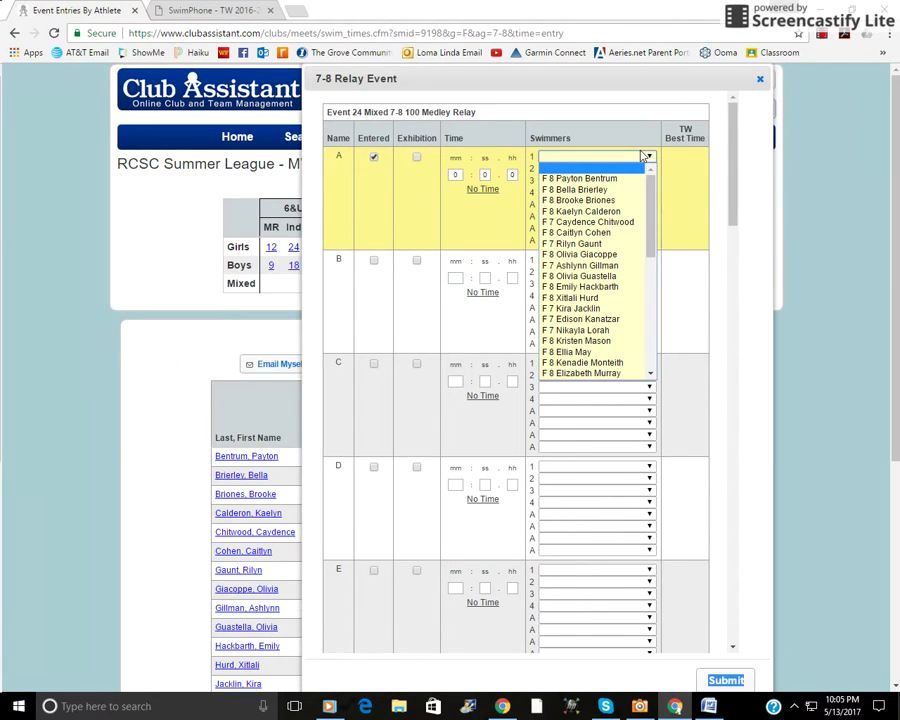
{"action": "left_click", "coordinate": [637, 178]}
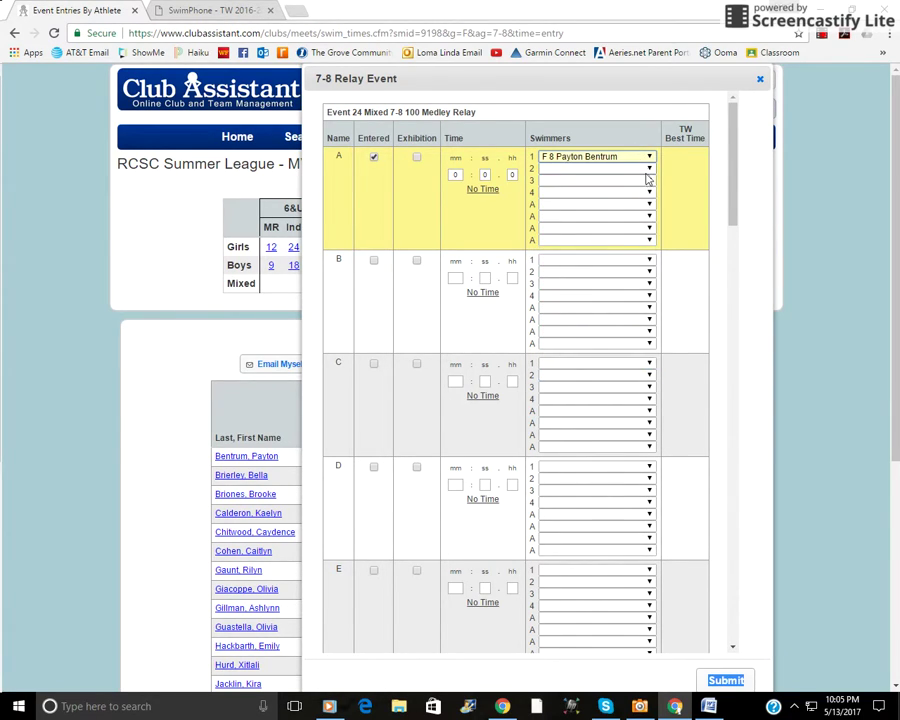
{"action": "left_click", "coordinate": [646, 170]}
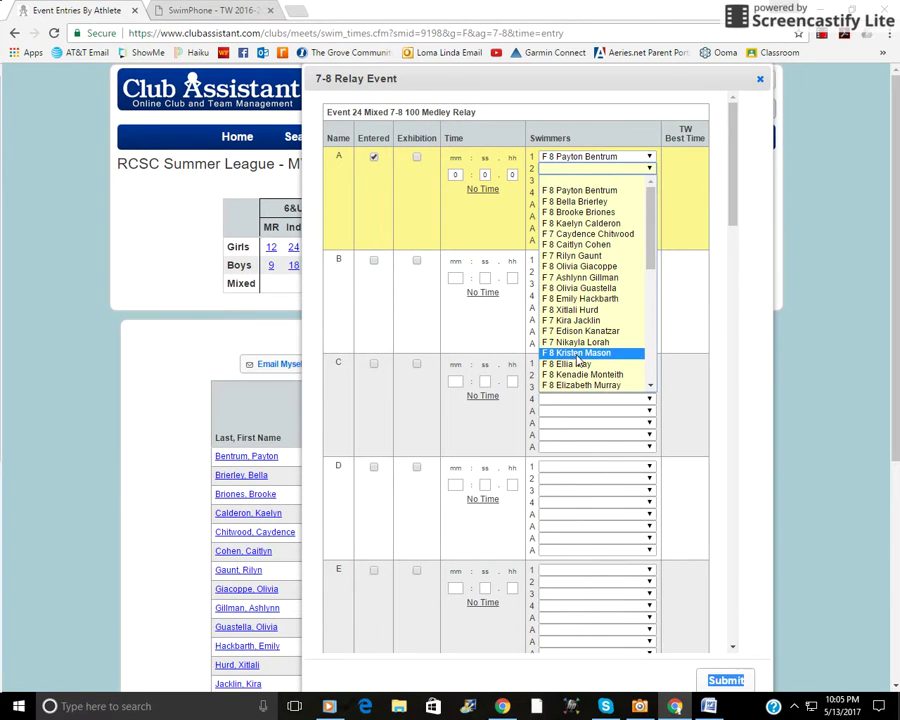
{"action": "left_click", "coordinate": [574, 354]}
{"action": "left_click", "coordinate": [571, 181]}
{"action": "scroll", "coordinate": [582, 270], "scroll_direction": "down", "scroll_amount": 10}
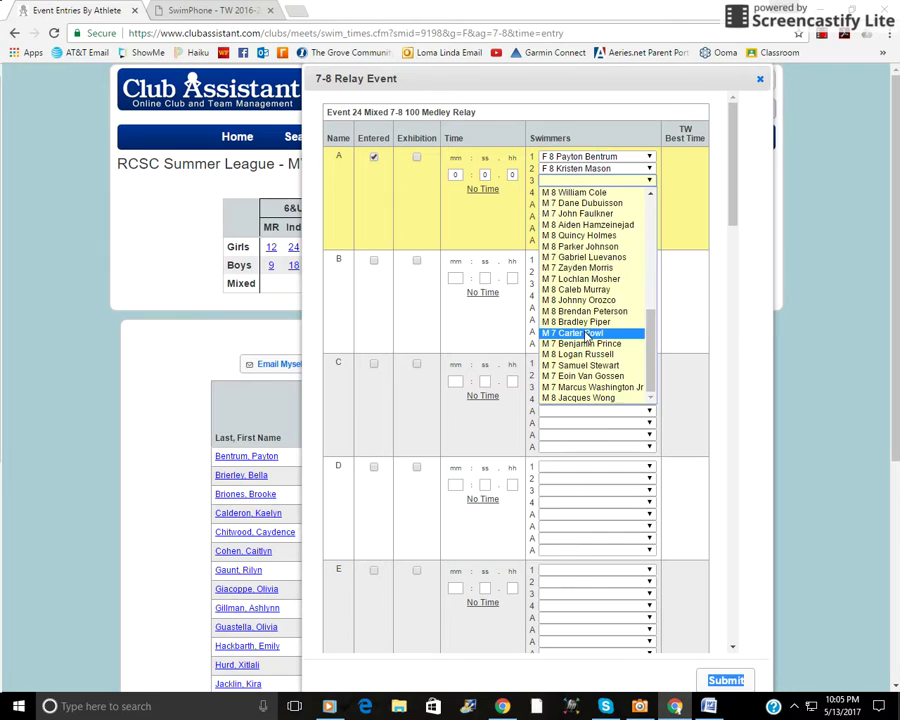
{"action": "left_click", "coordinate": [586, 334]}
{"action": "left_click", "coordinate": [594, 192]}
{"action": "scroll", "coordinate": [590, 298], "scroll_direction": "down", "scroll_amount": 10}
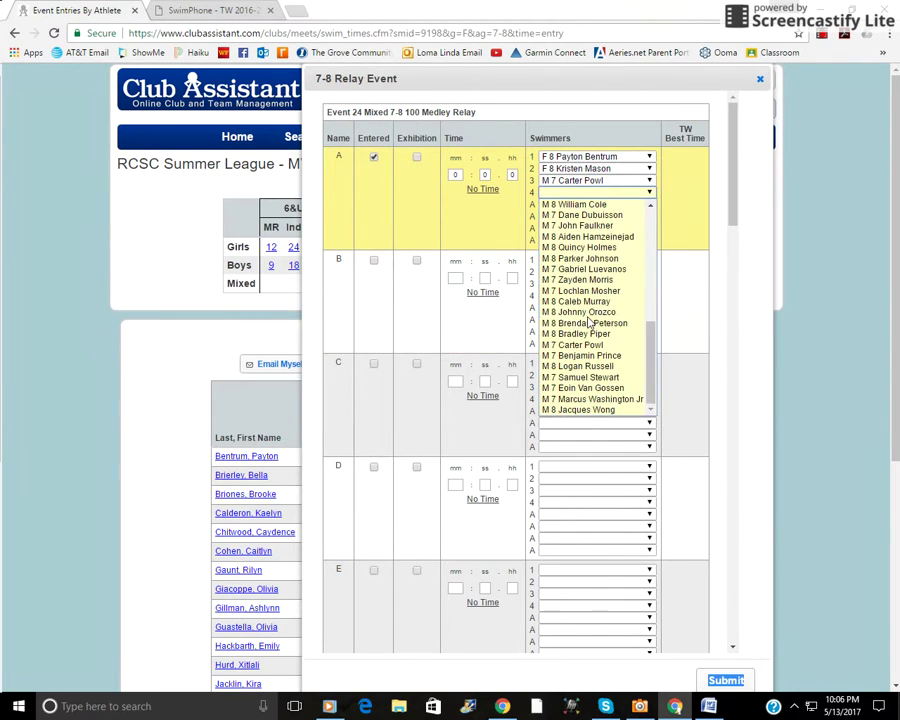
{"action": "left_click", "coordinate": [590, 333]}
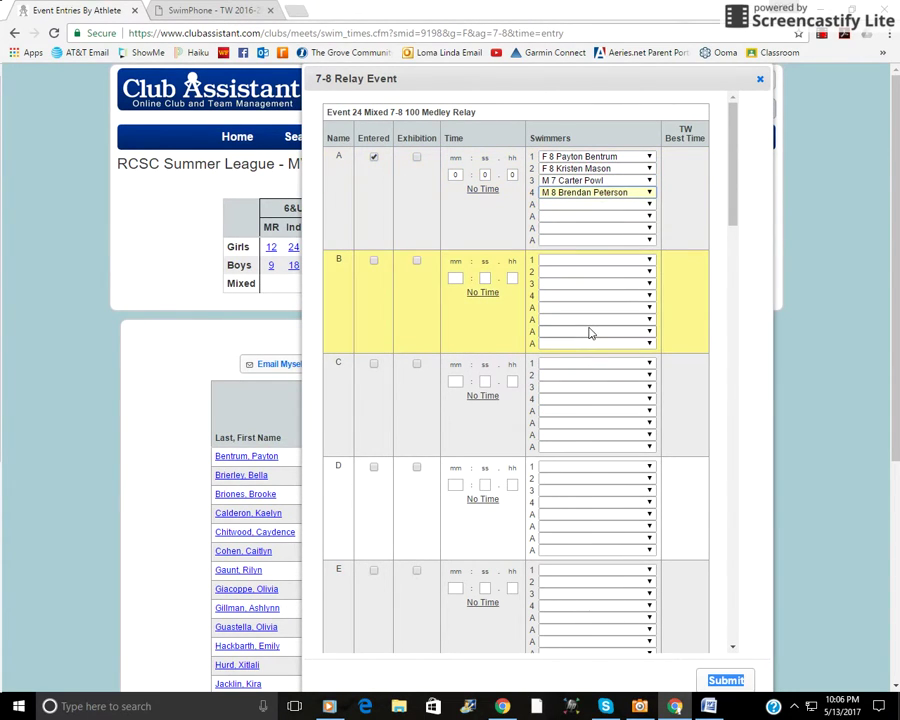
- Mark relay B as entered in Event 24 Mixed 7-8 100 Medley Relay and look over the remaining relay slots
{"action": "left_click", "coordinate": [374, 261]}
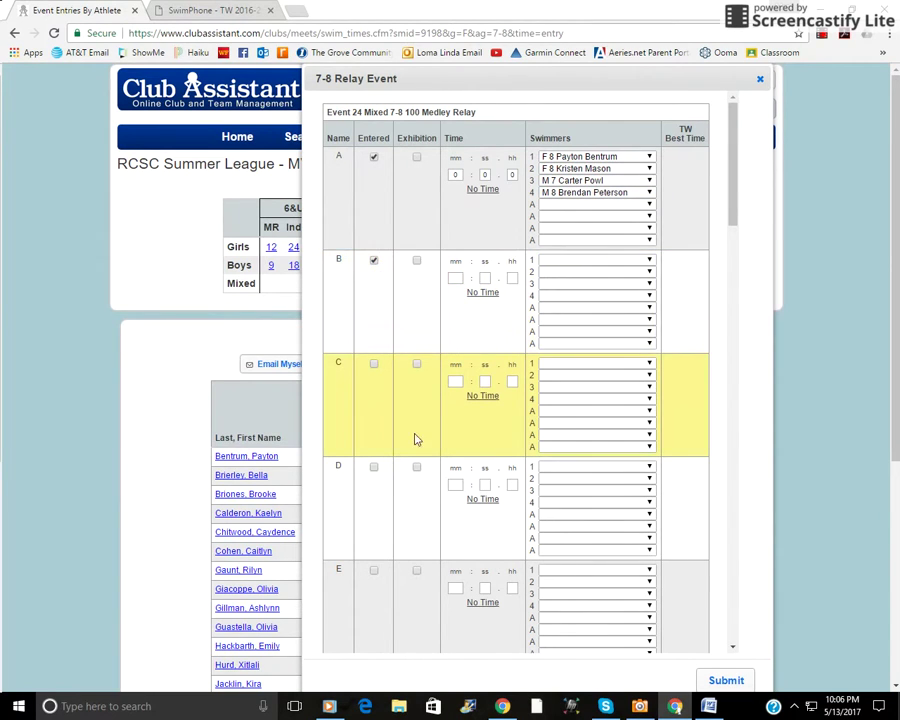
{"action": "scroll", "coordinate": [406, 498], "scroll_direction": "down", "scroll_amount": 3}
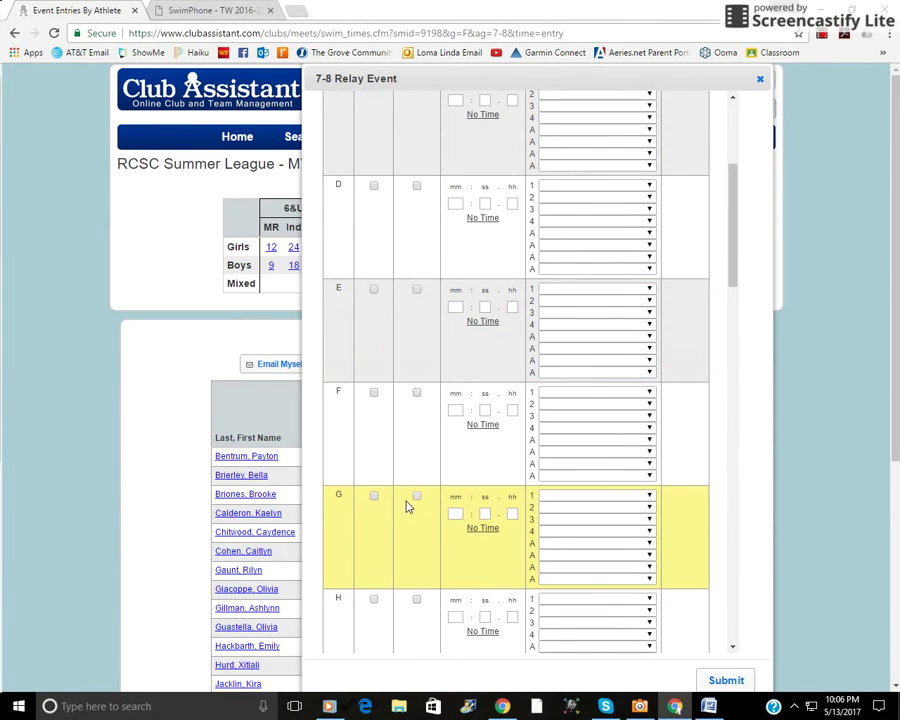
{"action": "scroll", "coordinate": [404, 496], "scroll_direction": "up", "scroll_amount": 3}
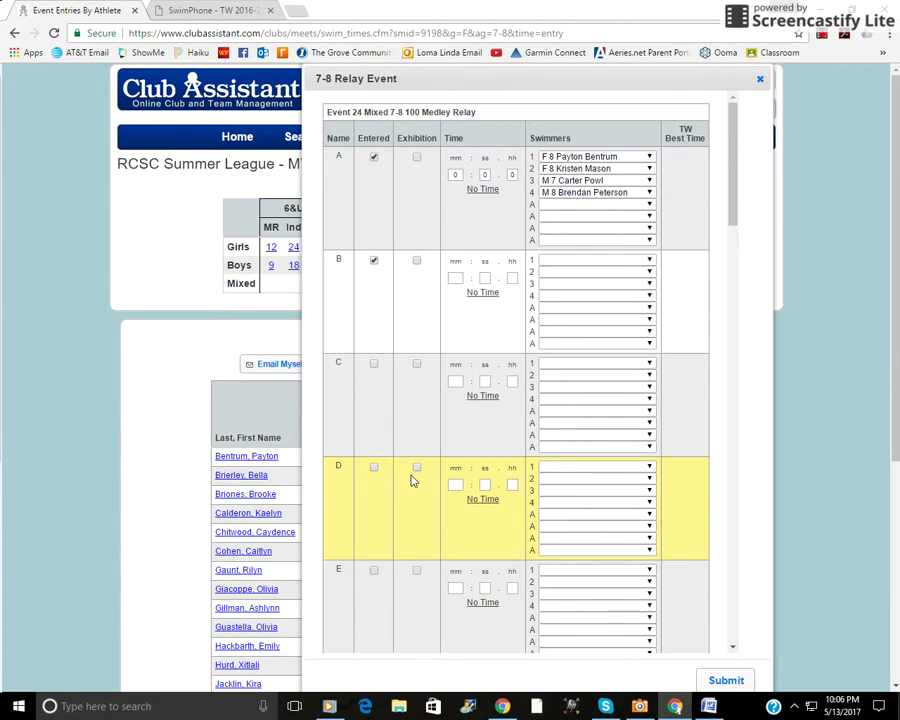
- Close the 7-8 relay entry window without submitting it and look over the 7-8 girls' event entry table
{"action": "scroll", "coordinate": [410, 481], "scroll_direction": "down", "scroll_amount": 2}
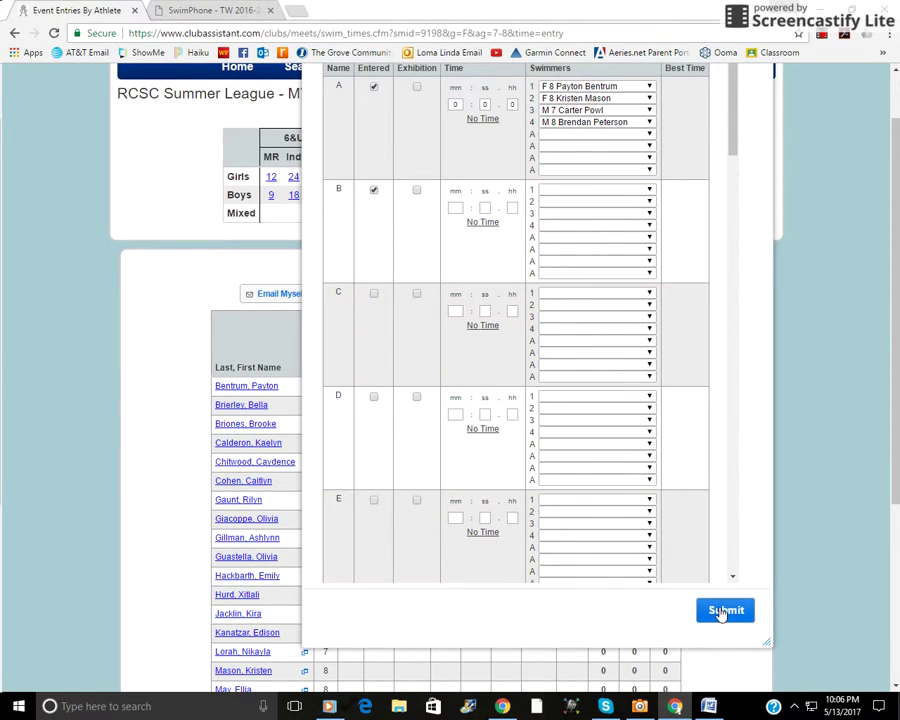
{"action": "scroll", "coordinate": [731, 110], "scroll_direction": "up", "scroll_amount": 2}
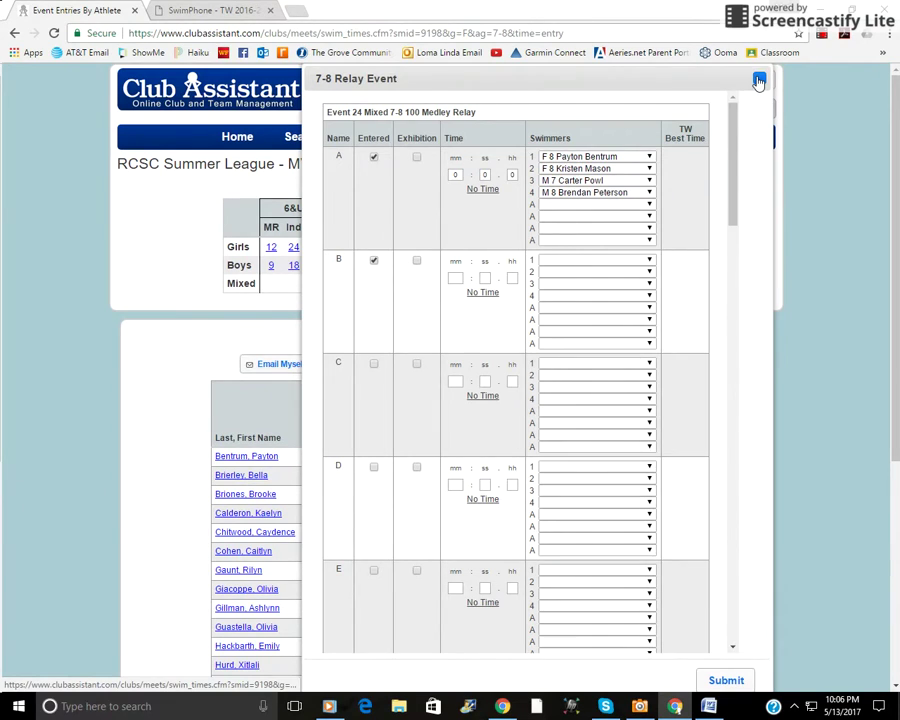
{"action": "left_click", "coordinate": [759, 81]}
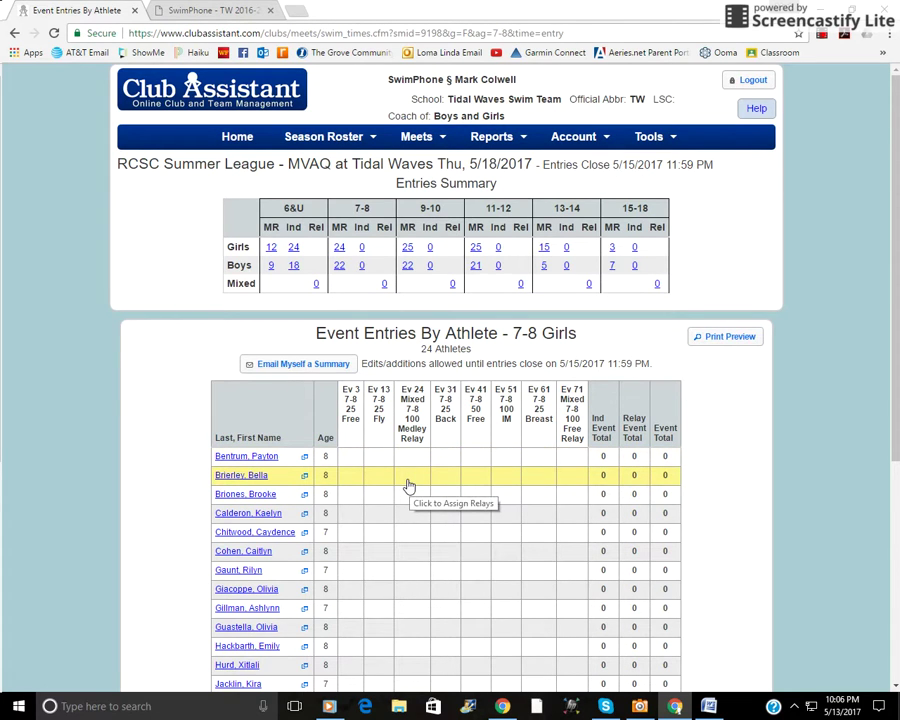
{"action": "scroll", "coordinate": [408, 580], "scroll_direction": "down", "scroll_amount": 3}
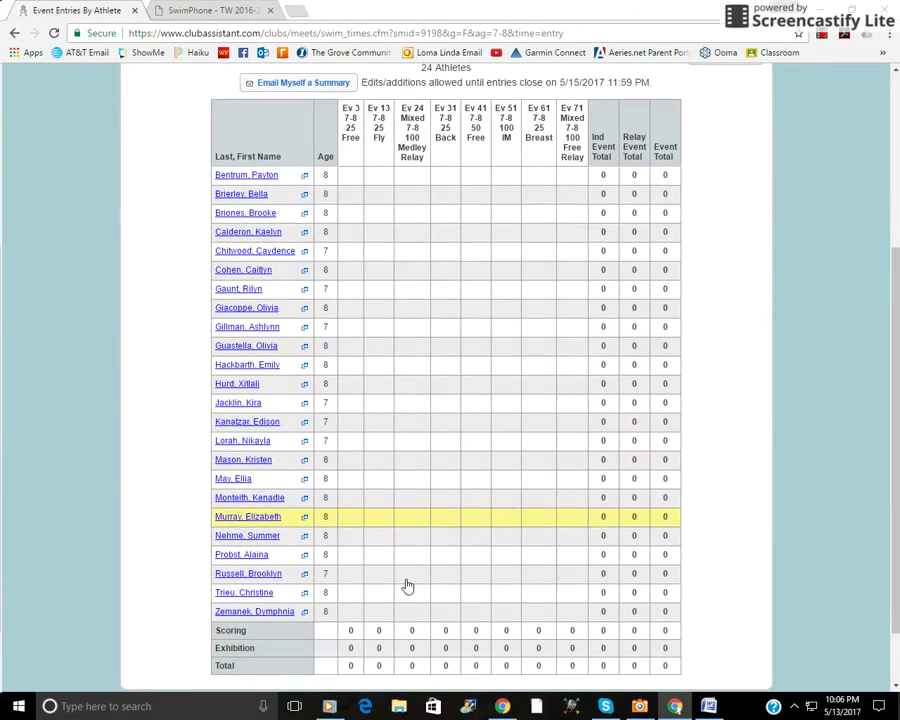
{"action": "scroll", "coordinate": [404, 577], "scroll_direction": "up", "scroll_amount": 2}
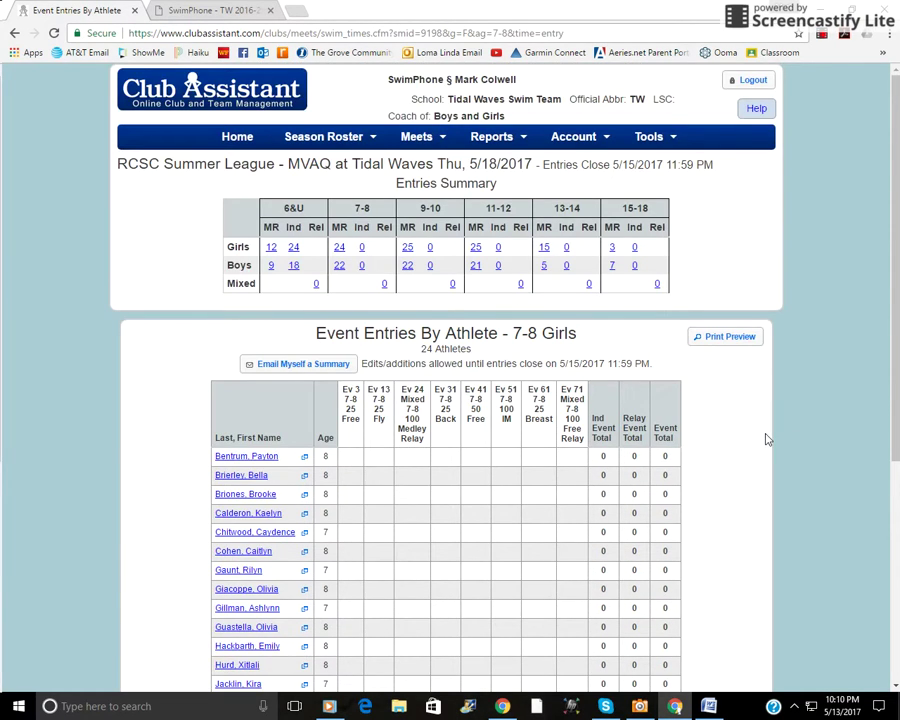
- Open the SwimPhone TW 2016-2017 Season Best Times Report and look through the female swimmers' times
{"action": "scroll", "coordinate": [766, 437], "scroll_direction": "down", "scroll_amount": 3}
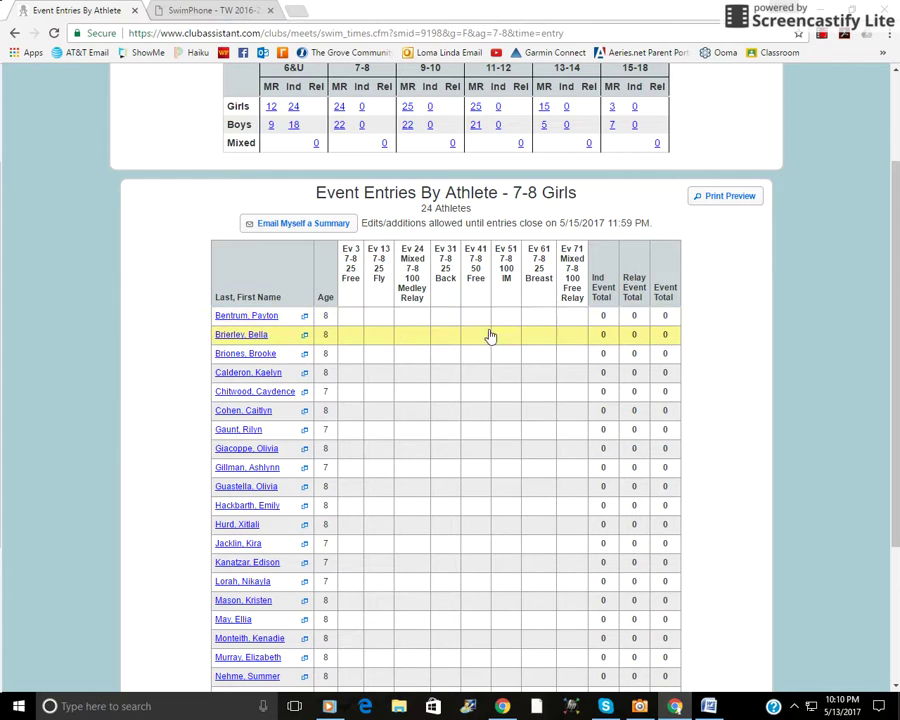
{"action": "scroll", "coordinate": [490, 338], "scroll_direction": "up", "scroll_amount": 1}
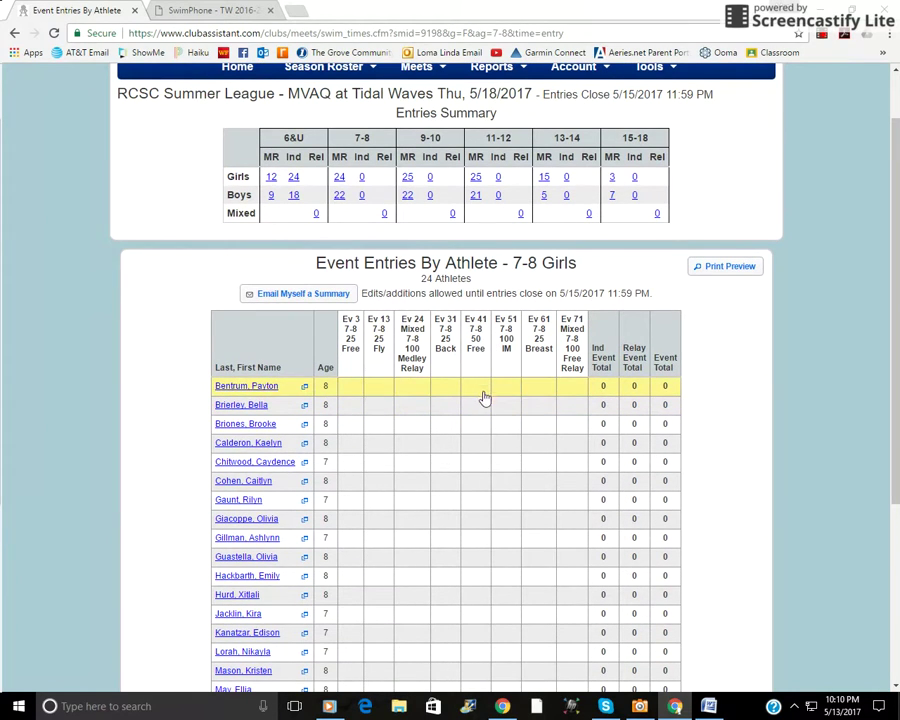
{"action": "scroll", "coordinate": [476, 412], "scroll_direction": "up", "scroll_amount": 1}
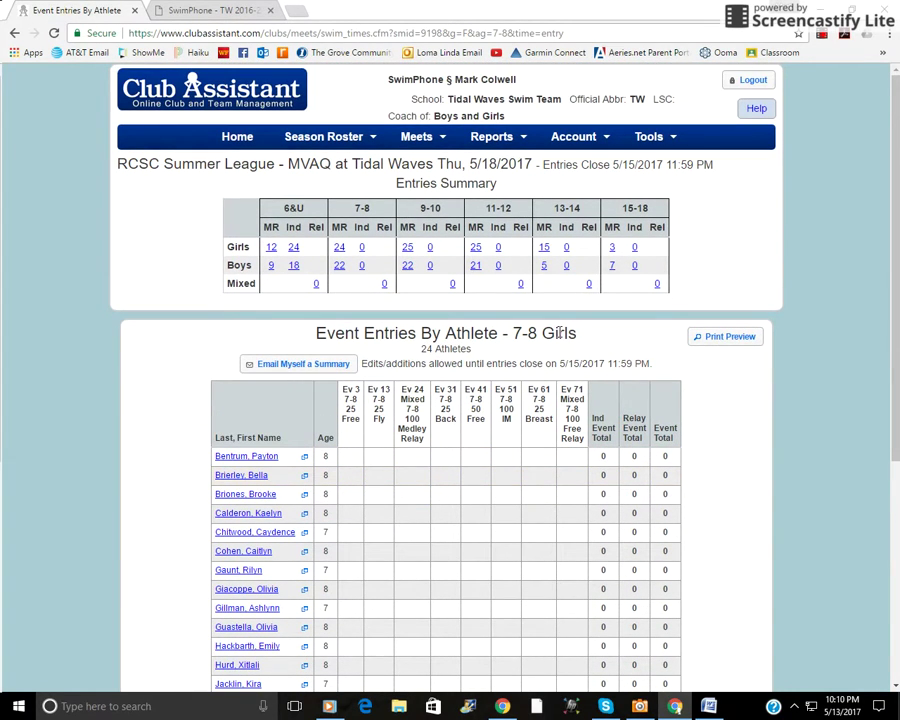
{"action": "left_click", "coordinate": [500, 144]}
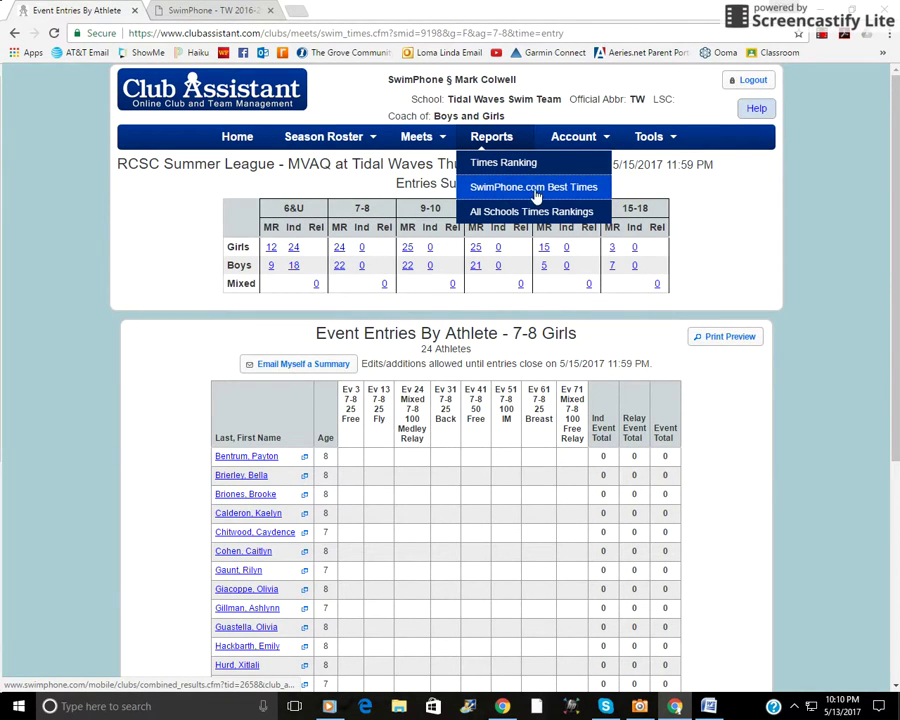
{"action": "left_click", "coordinate": [500, 193]}
{"action": "left_click", "coordinate": [193, 12]}
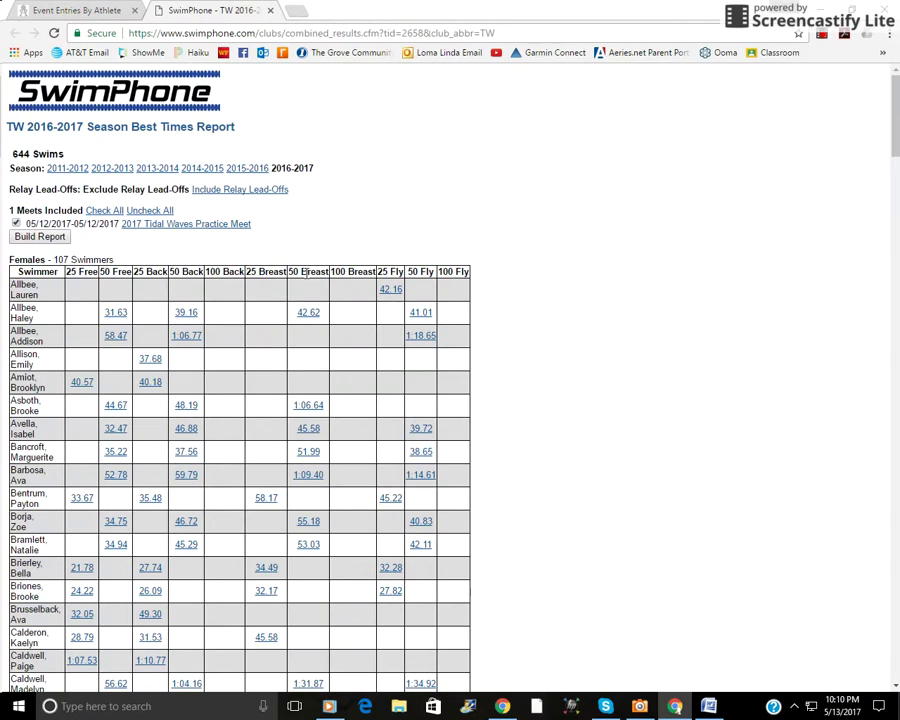
{"action": "scroll", "coordinate": [290, 300], "scroll_direction": "down", "scroll_amount": 1}
{"action": "scroll", "coordinate": [250, 302], "scroll_direction": "down", "scroll_amount": 1}
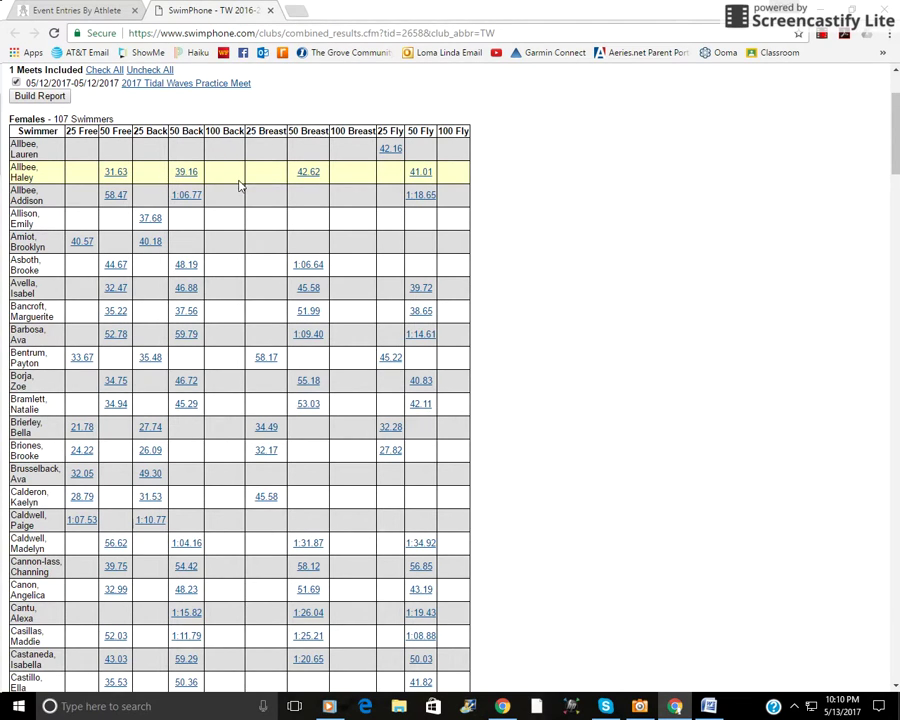
- Switch back to the Club Assistant 7-8 girls' event entries and review the meet's entries summary
{"action": "key", "text": "ctrl+Tab"}
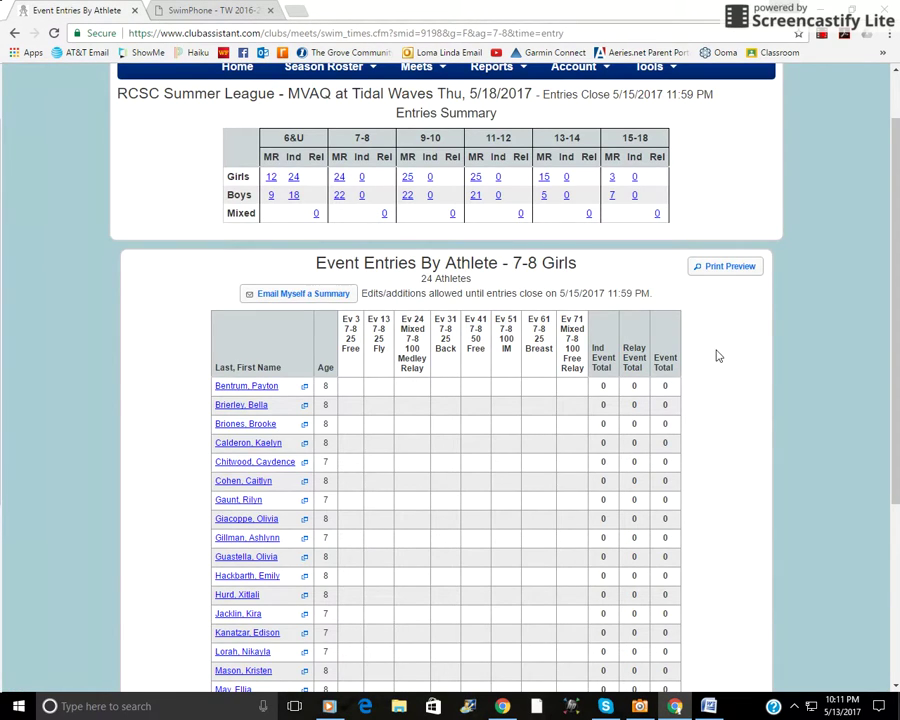
{"action": "scroll", "coordinate": [717, 355], "scroll_direction": "up", "scroll_amount": 1}
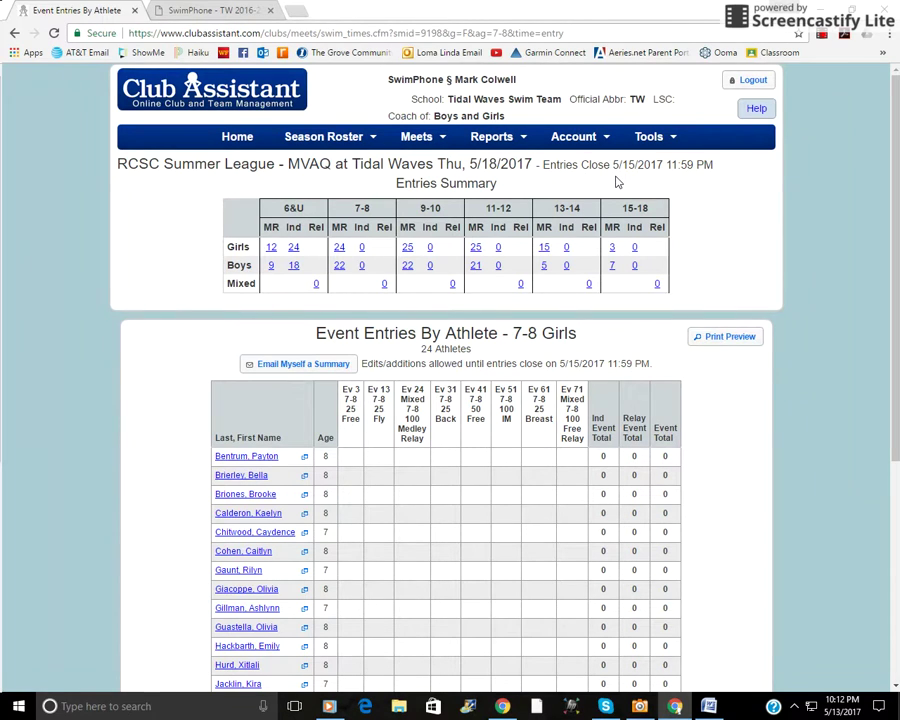
{"action": "scroll", "coordinate": [665, 290], "scroll_direction": "down", "scroll_amount": 1}
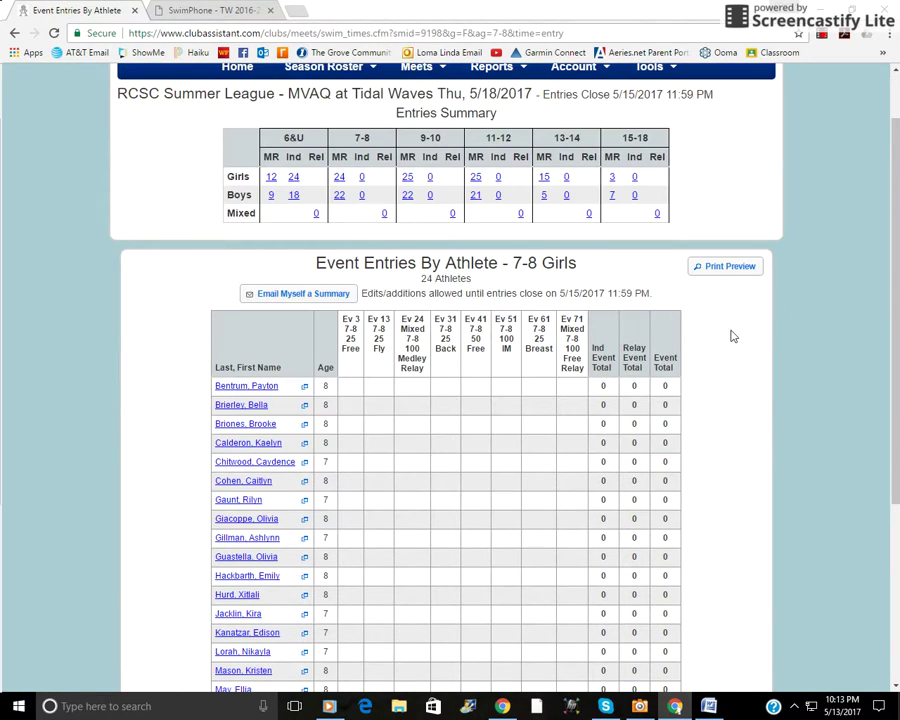